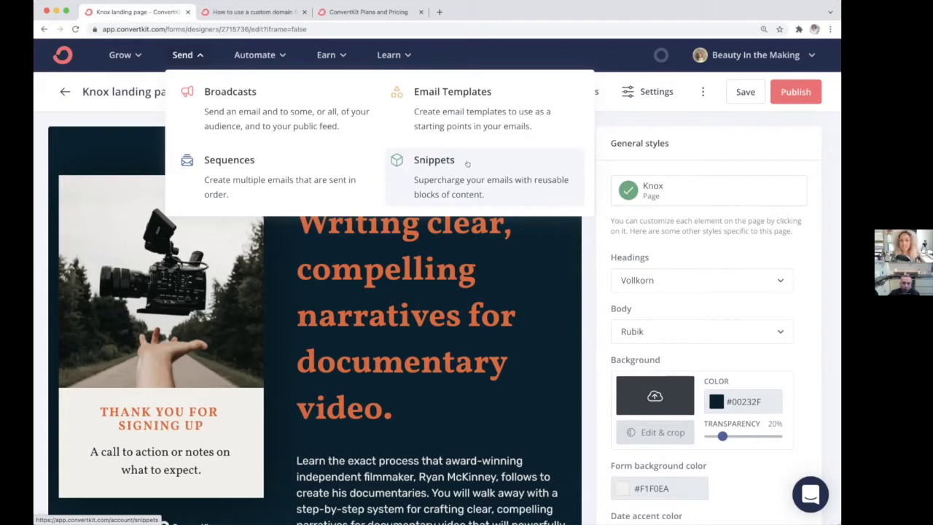
Create a new snippet and give it the title "Snippet example".
click(426, 164)
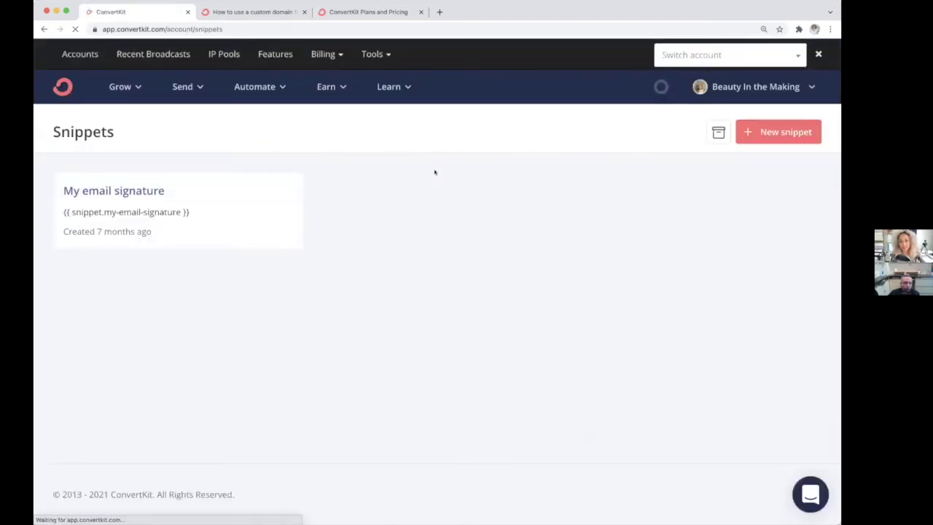
click(769, 136)
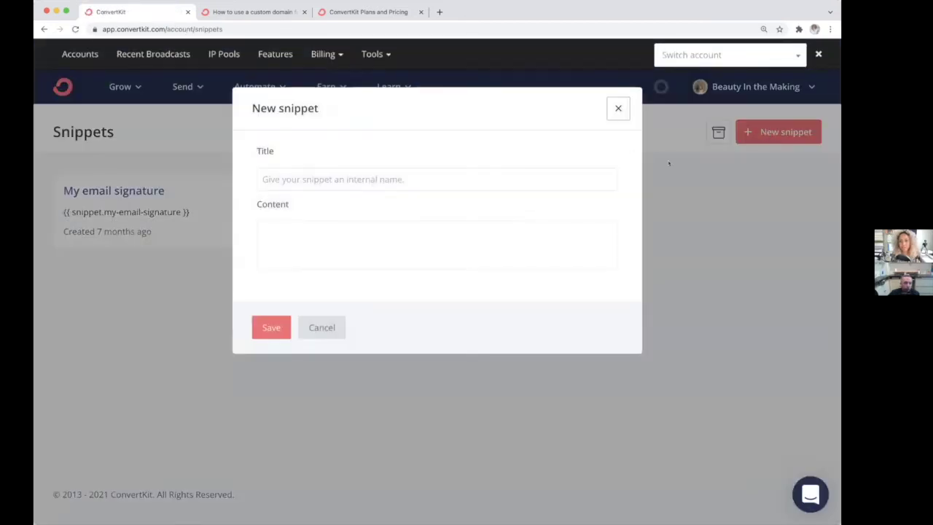
click(375, 179)
text(S)
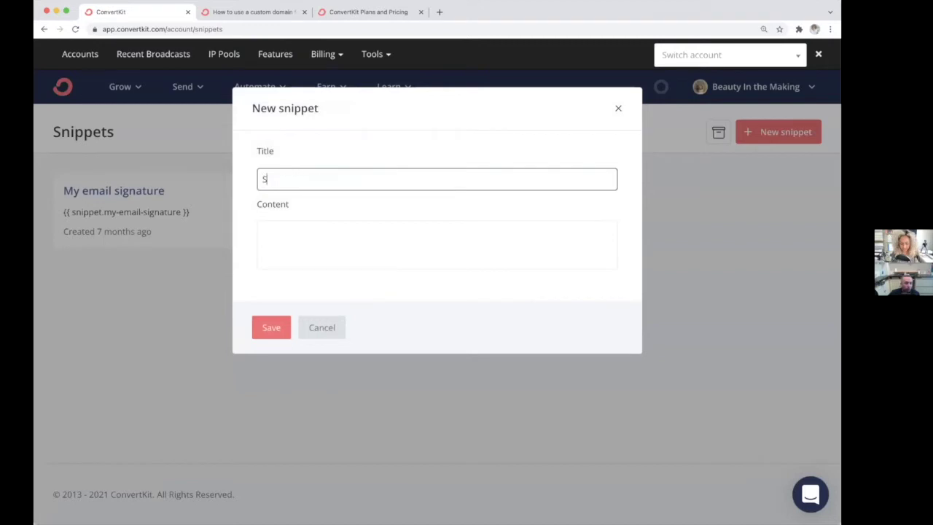
text(nippet example)
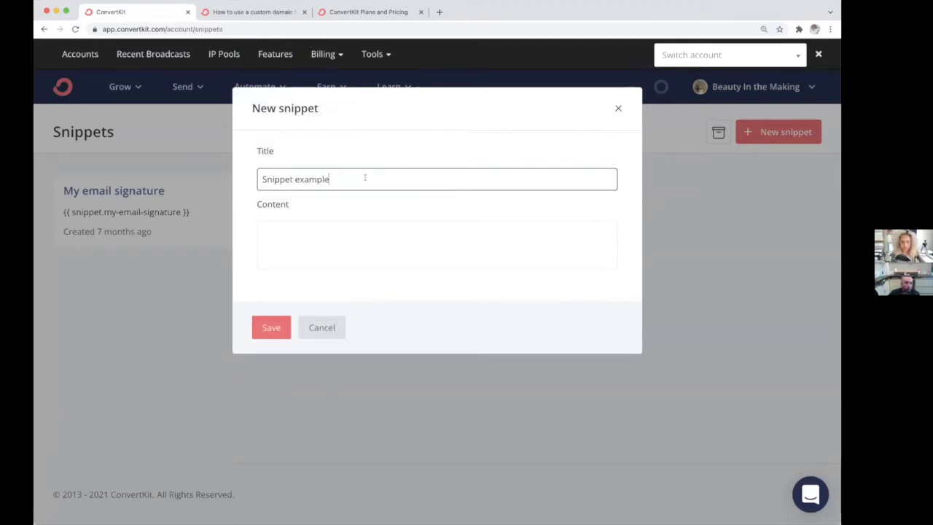
Write the snippet content as the sign-off "Talk soon," with the sender's name on the line below, followed by an empty line.
click(292, 232)
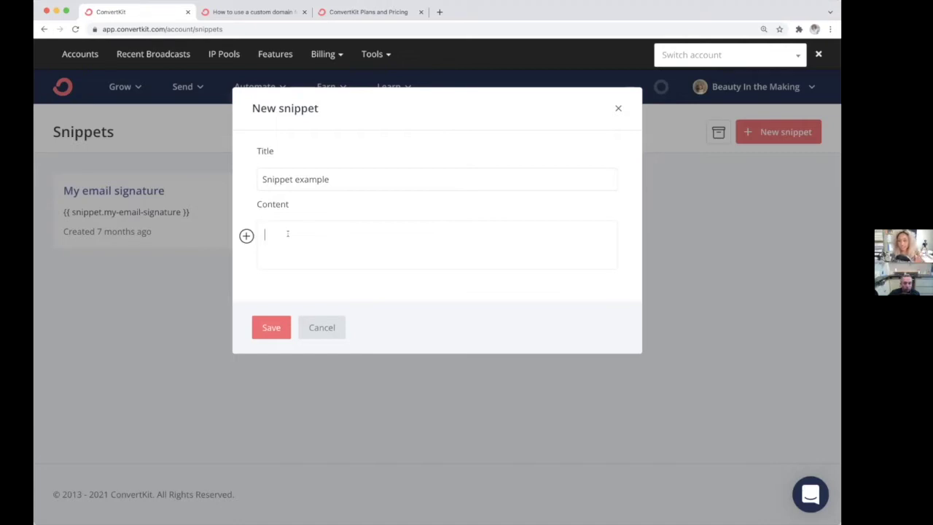
text(Talk soon )
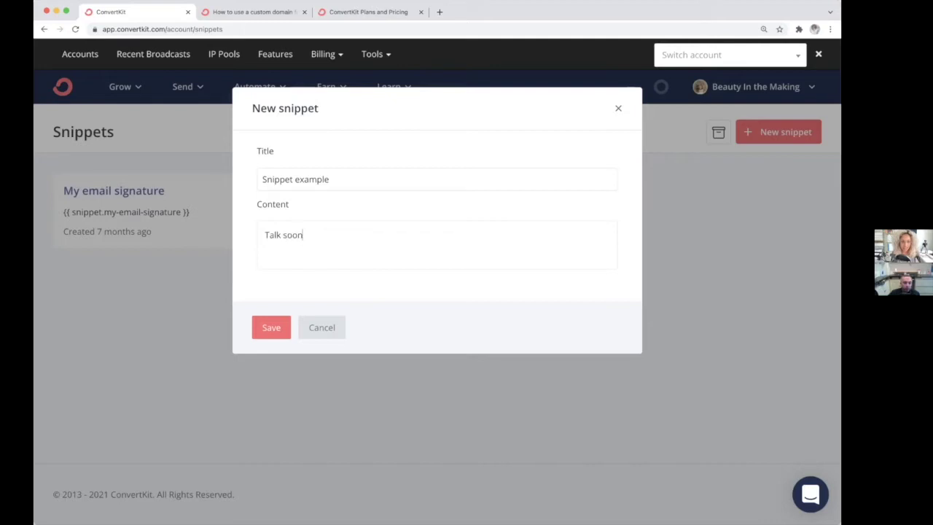
text(,)
key(Return)
text(Anlge)
key(BackSpace)
key(BackSpace)
key(BackSpace)
key(BackSpace)
text(gel Marie)
key(Return)
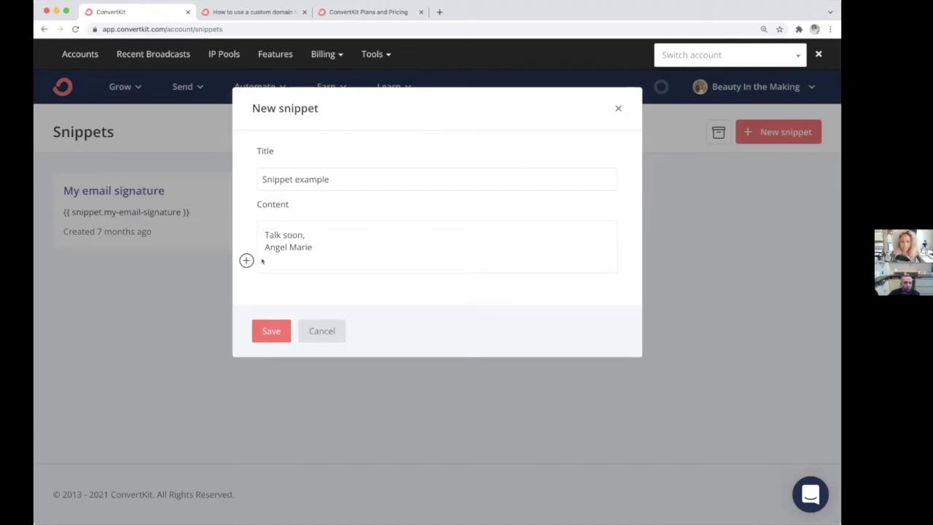
Insert a button on the empty line below the sign-off in the snippet content.
click(246, 260)
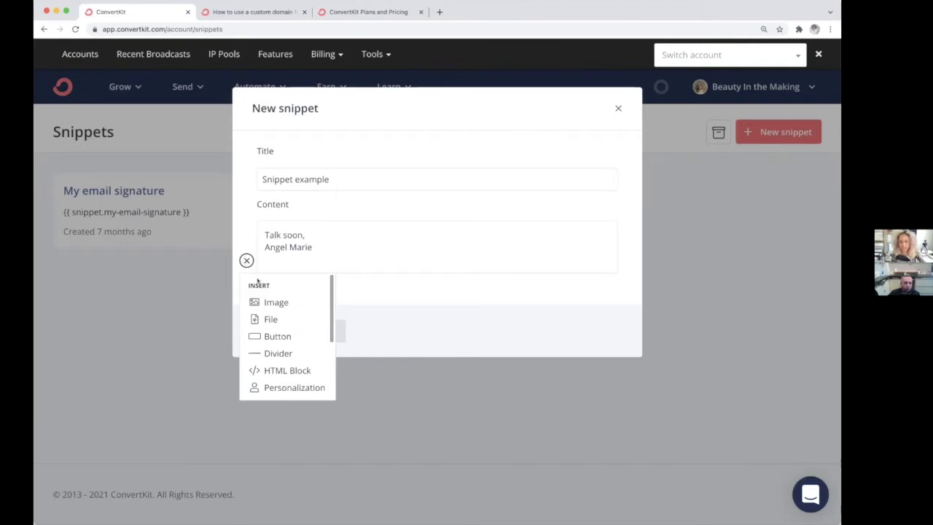
scroll(257, 303, down, 2)
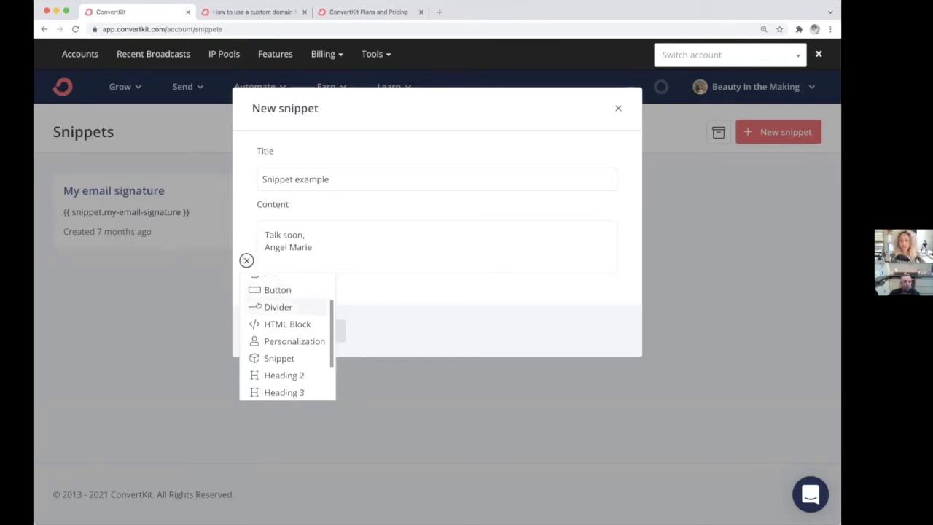
scroll(257, 306, down, 2)
scroll(258, 307, up, 2)
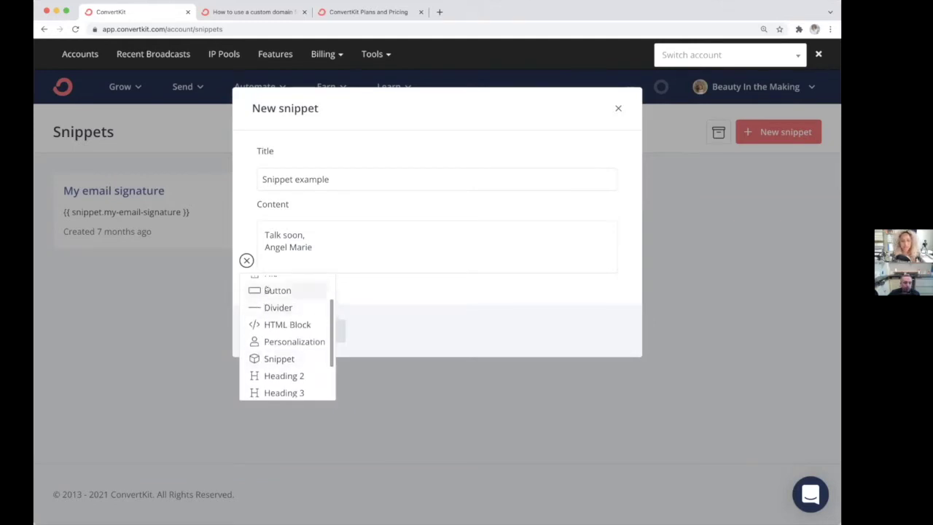
click(277, 291)
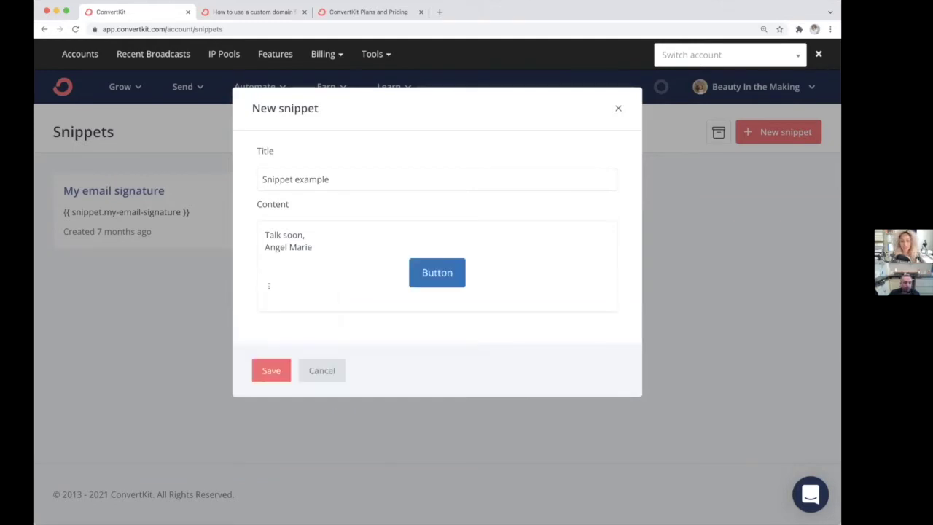
Align the snippet's button to the left and set its background color to near-black #111112.
click(436, 274)
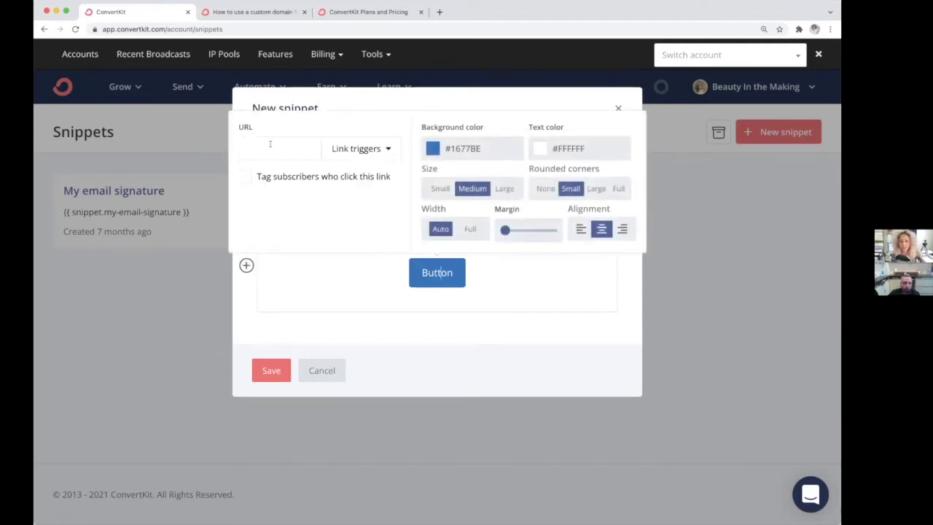
click(581, 228)
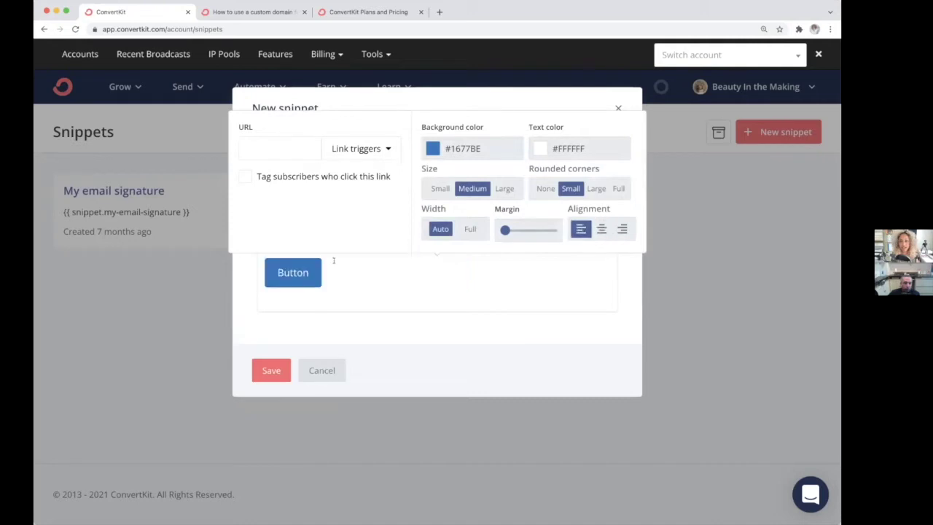
click(459, 148)
drag(431, 247, 431, 258)
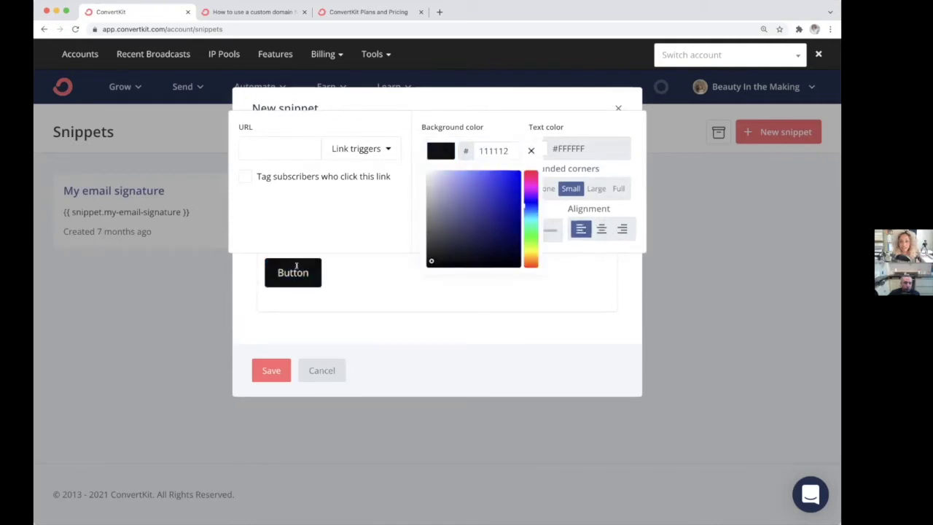
Change the button's label to "context..." and save the snippet.
click(299, 271)
double_click(299, 271)
text(co)
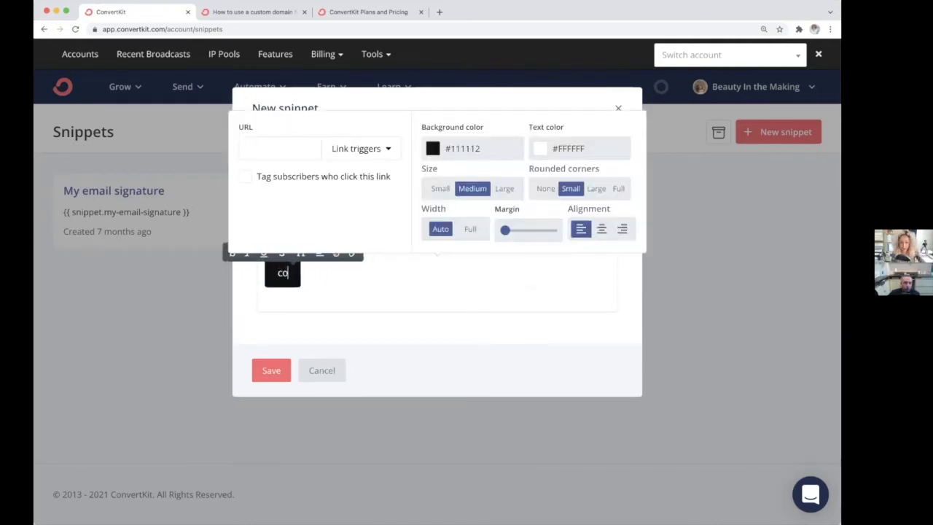
text(ntext...)
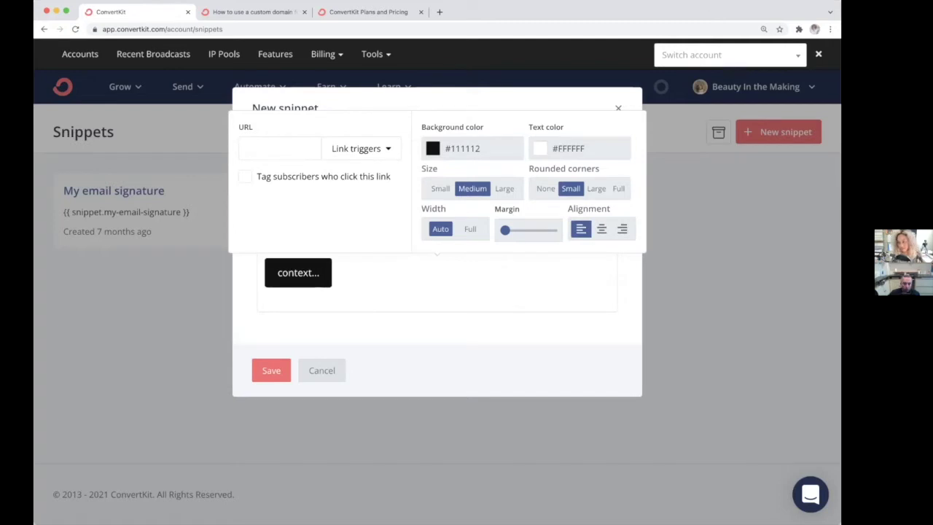
click(443, 310)
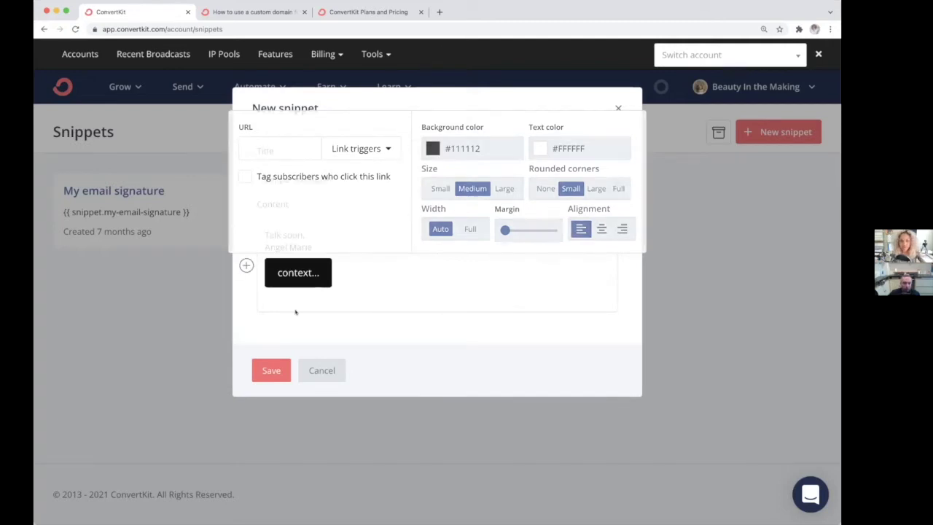
click(267, 368)
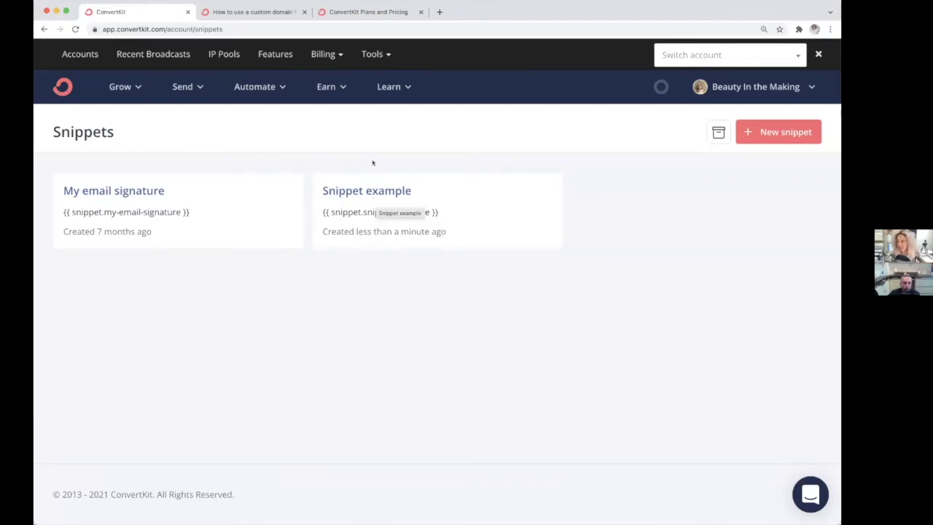
Create a new email template from the purple "The future belongs to creators." starting design.
click(183, 87)
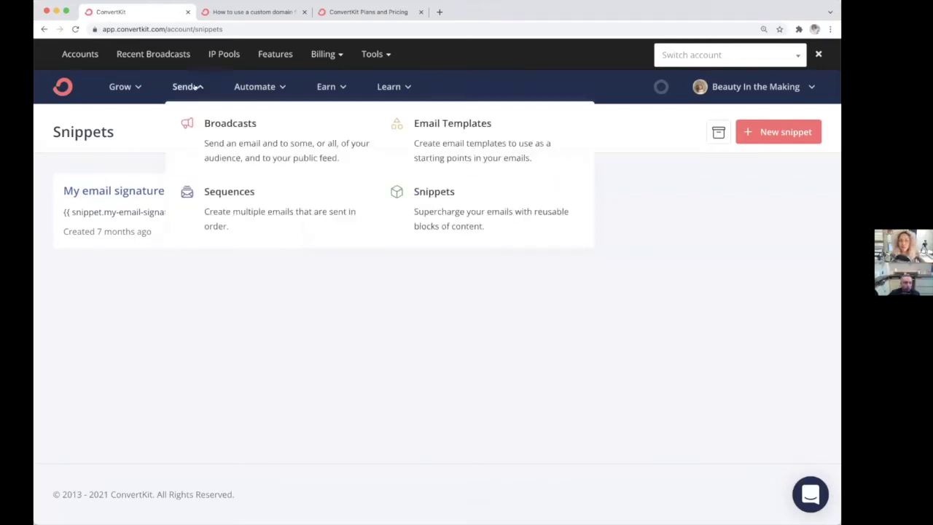
click(438, 126)
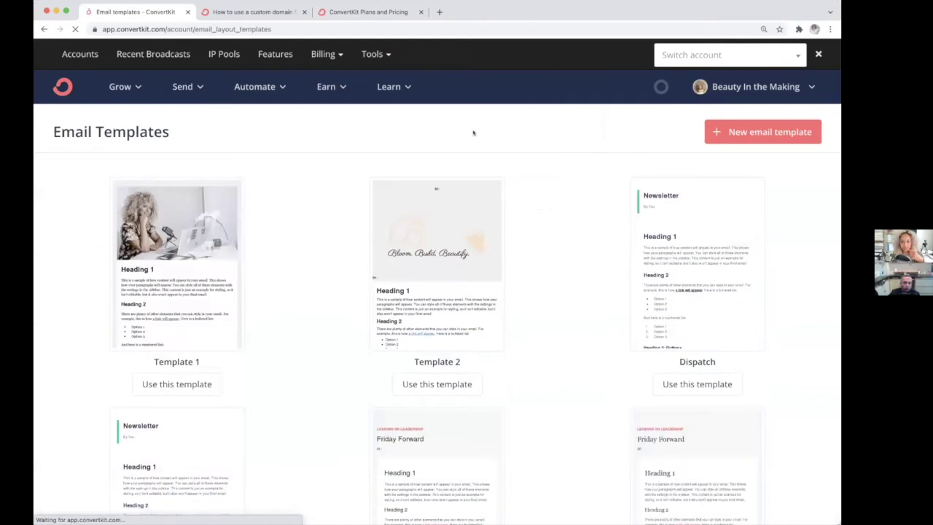
click(743, 139)
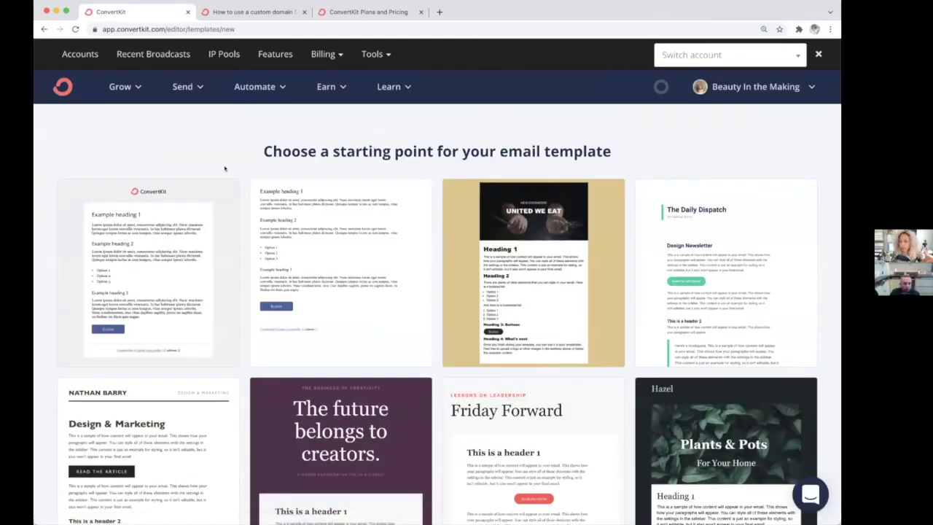
scroll(224, 169, down, 5)
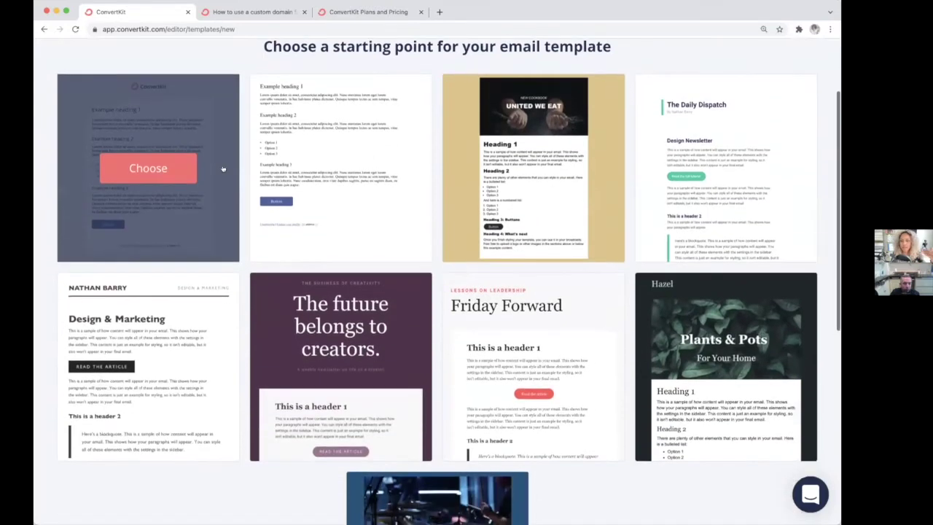
scroll(223, 169, down, 3)
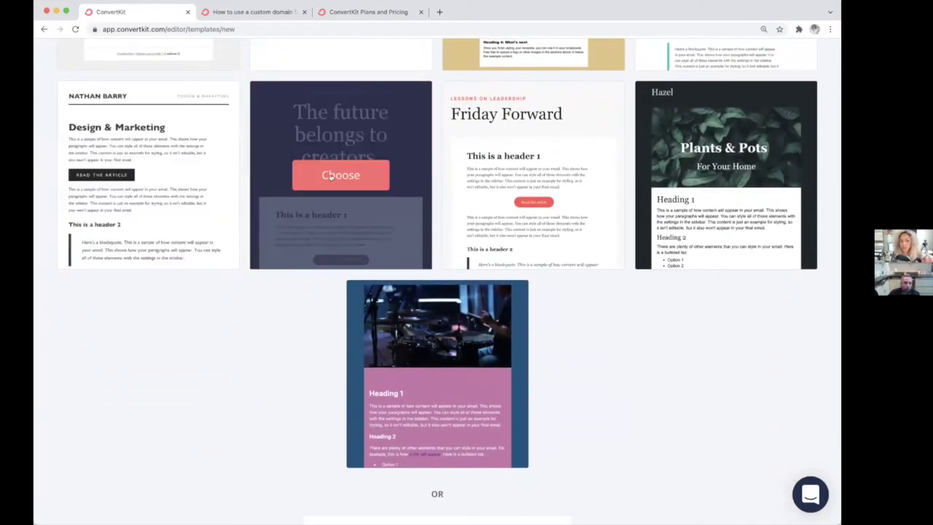
click(331, 176)
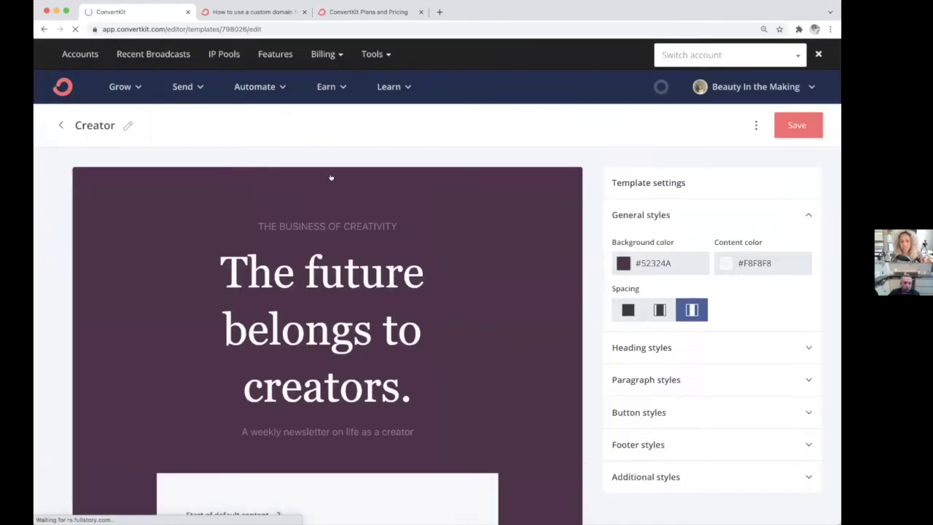
Replace the template's large heading text with "Soulful Serenity", keeping the final period.
scroll(261, 171, down, 3)
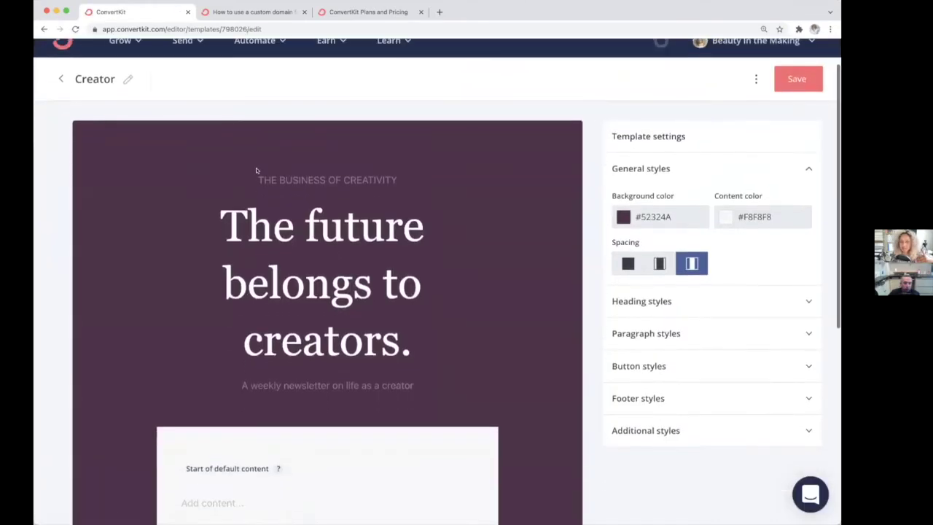
click(305, 170)
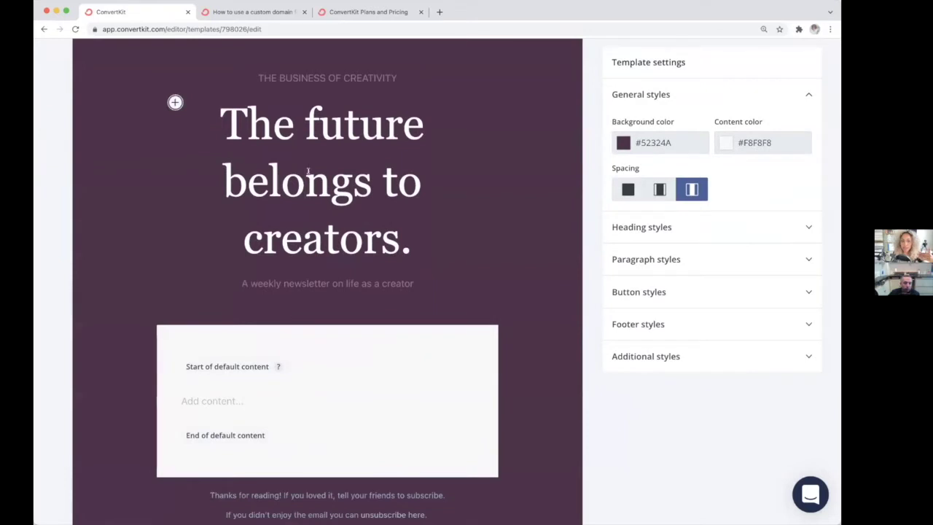
drag(393, 240, 206, 129)
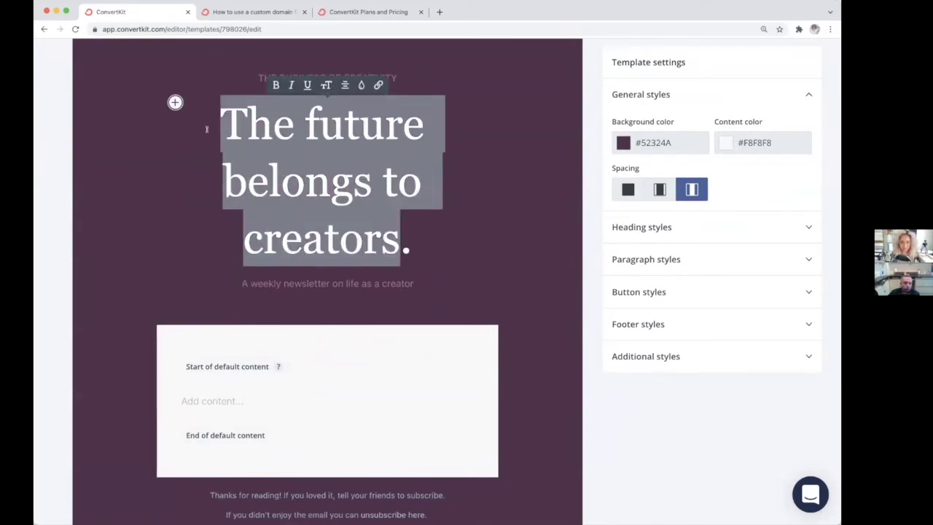
text(Soulful Sere)
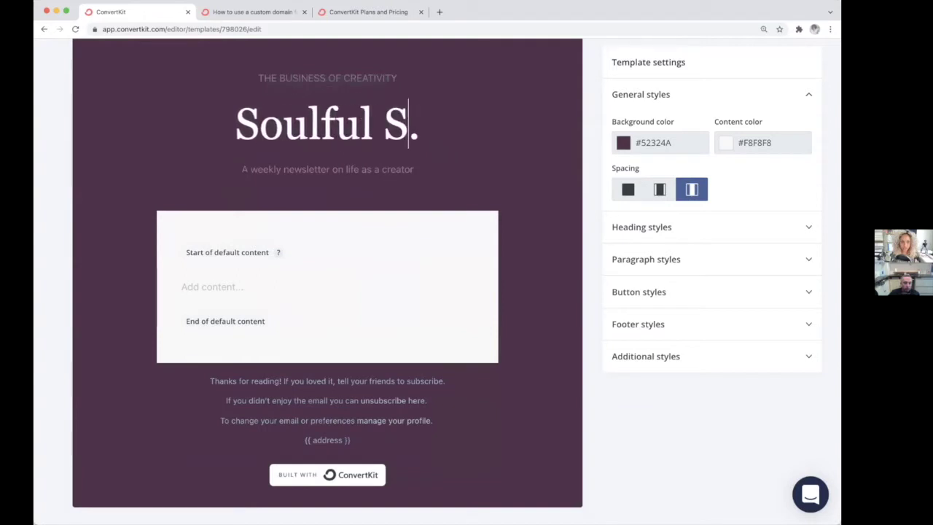
text(nity)
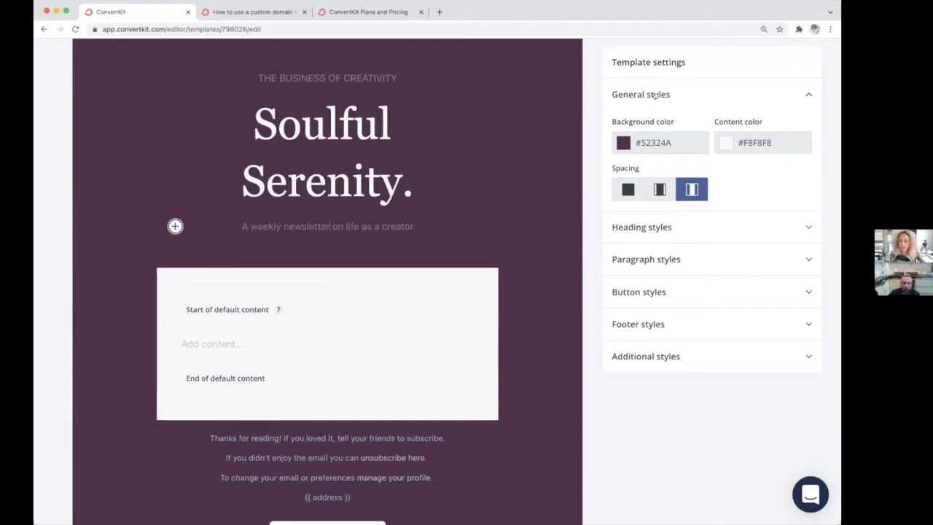
Change the template's background color to the dark blue-green #324B52.
click(654, 143)
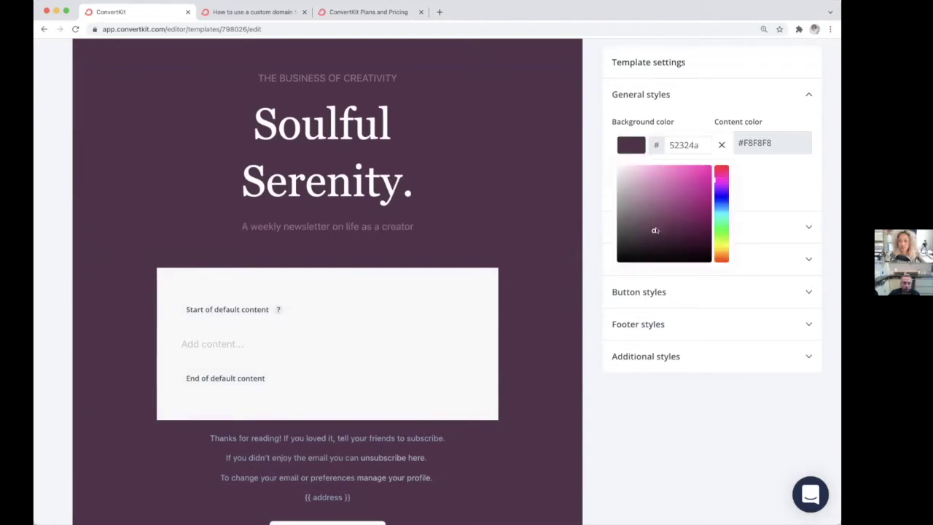
drag(715, 180, 715, 210)
click(699, 116)
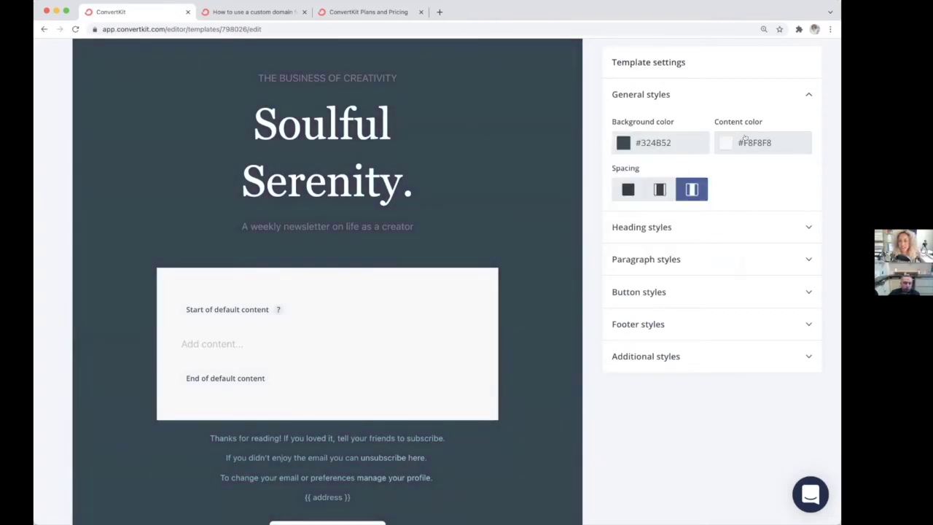
Expand the template's paragraph styles and button styles to review their font, color and corner options.
click(798, 260)
scroll(762, 349, down, 3)
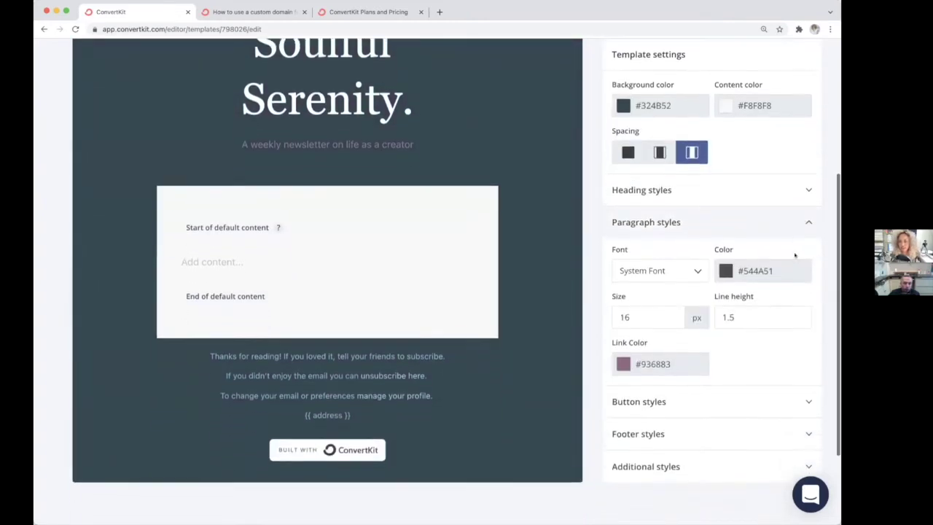
click(768, 381)
scroll(743, 349, down, 3)
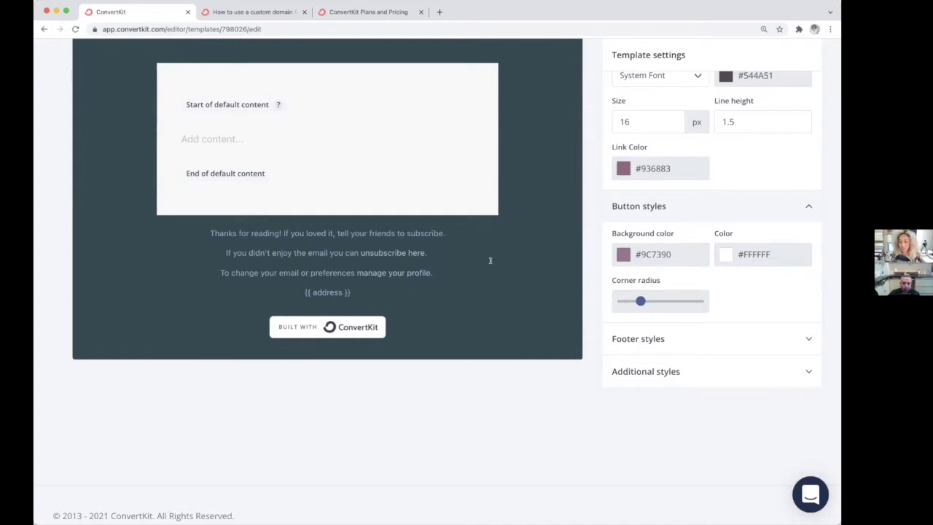
Rename the email template as "Superpath demo" and save it.
scroll(489, 260, up, 10)
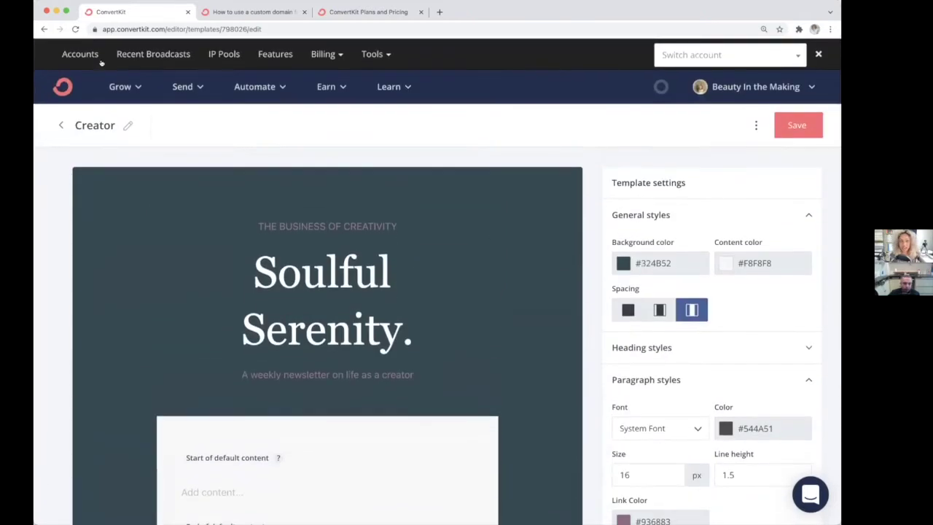
click(127, 126)
text(Superpatj)
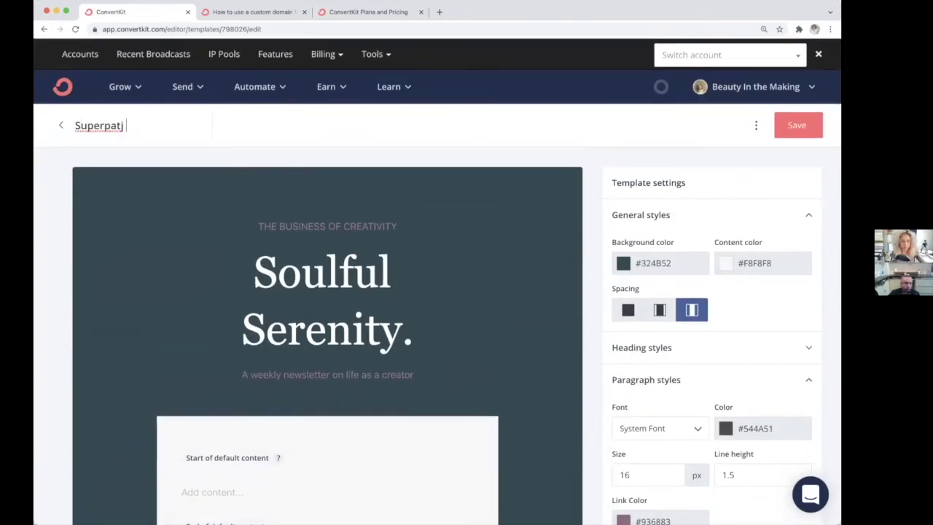
key(BackSpace)
text(h)
key(BackSpace)
text(h demo)
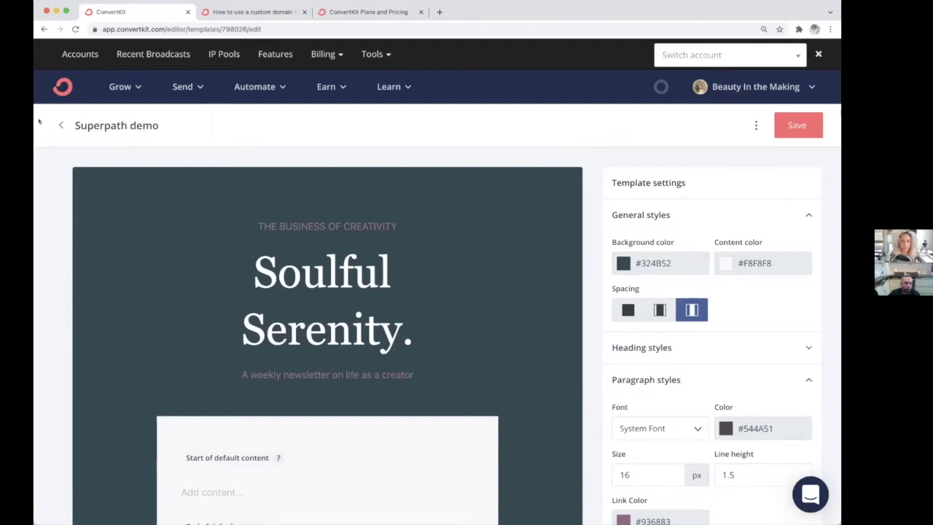
click(308, 154)
click(804, 127)
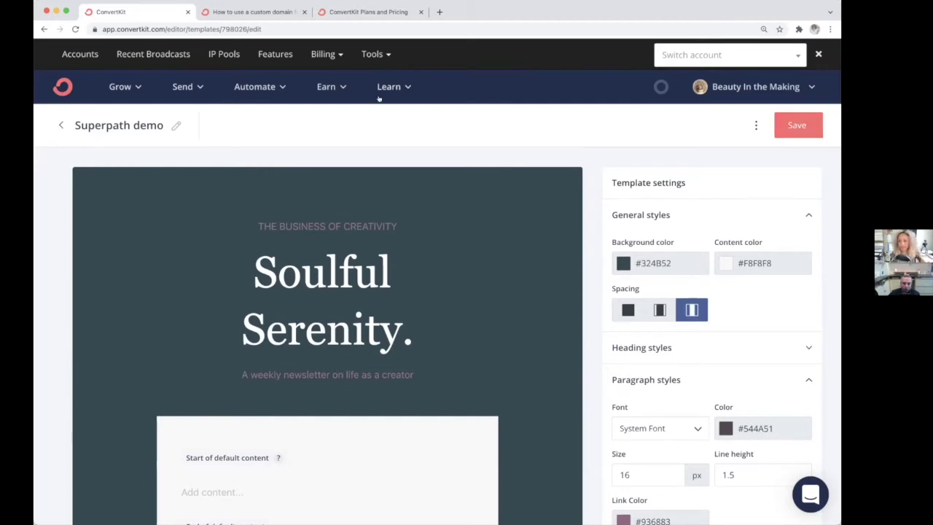
Create a new email broadcast from the Broadcasts page.
click(195, 88)
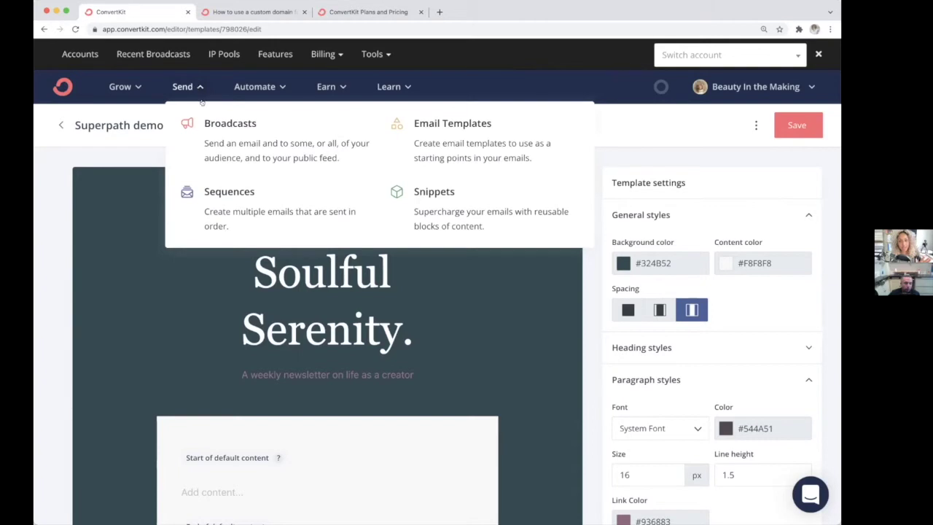
click(223, 124)
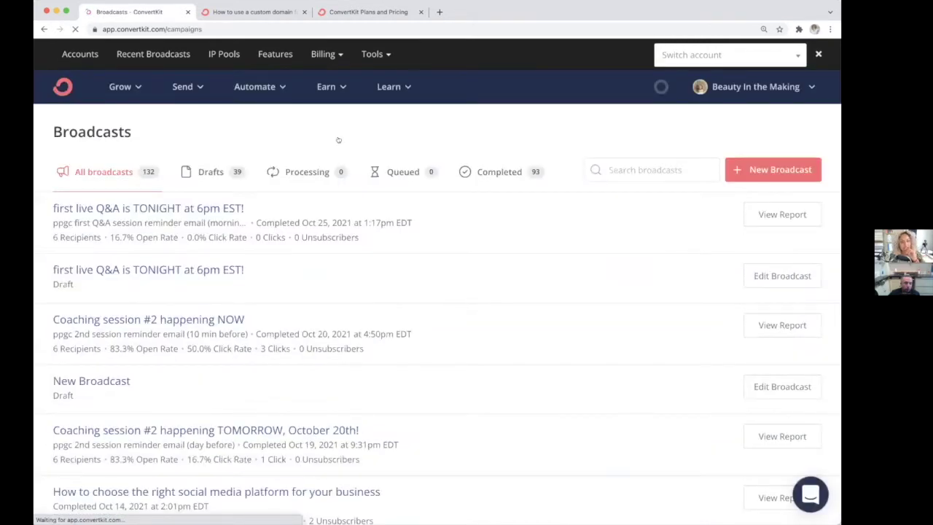
click(744, 173)
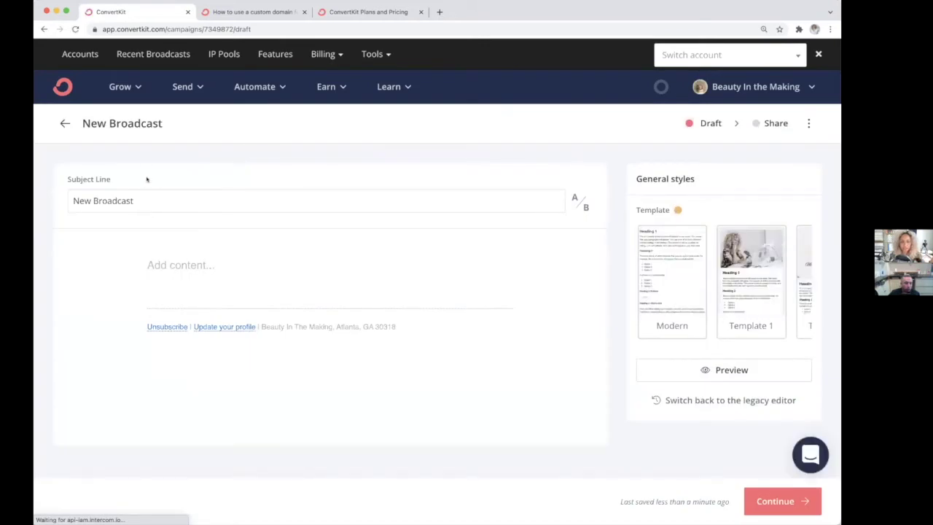
Replace the new broadcast's subject with "subject line...".
click(178, 264)
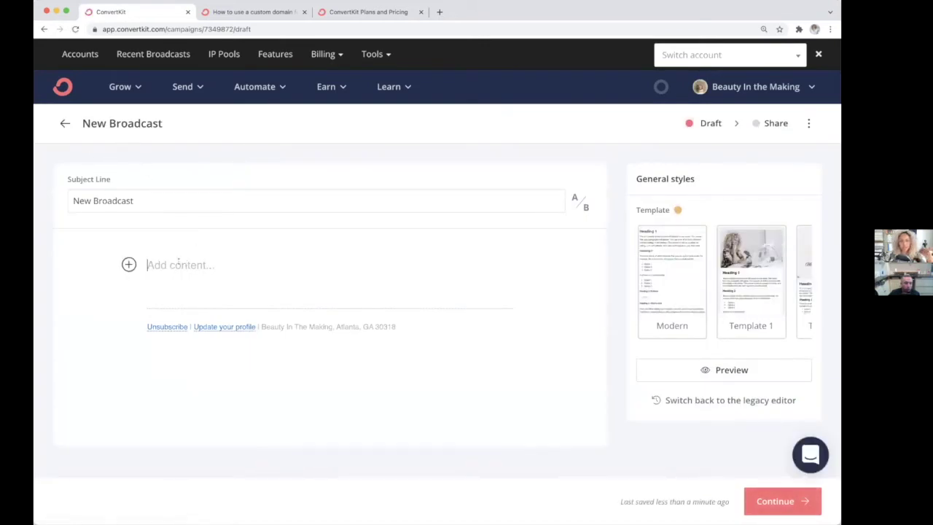
triple_click(140, 200)
text(subje)
text(t)
key(BackSpace)
text(ct)
key(BackSpace)
key(BackSpace)
text(ct line...)
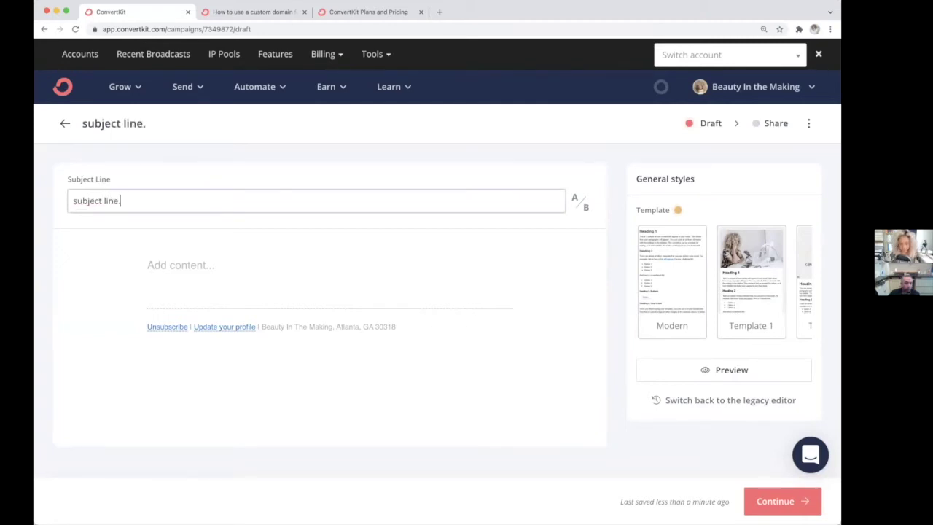
Turn on A/B testing for the subject and enter "subject line..." as variant B.
click(579, 202)
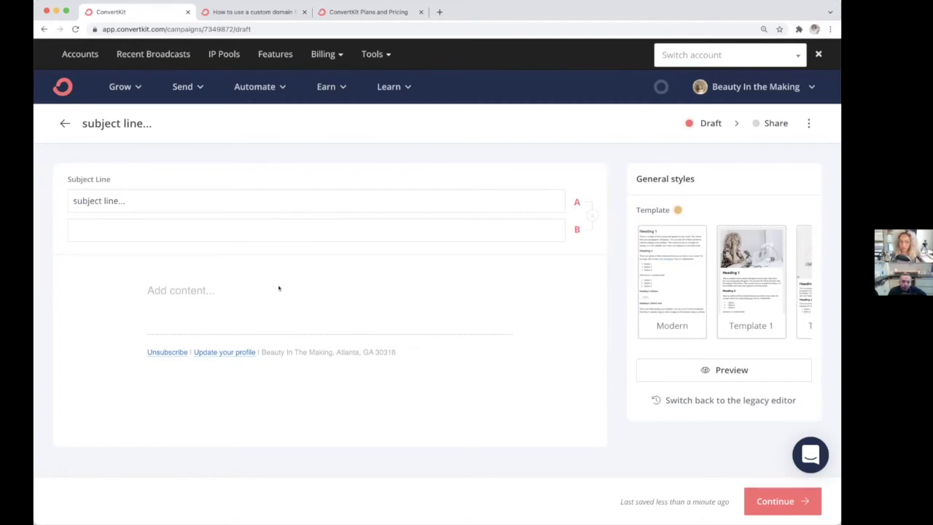
text(s)
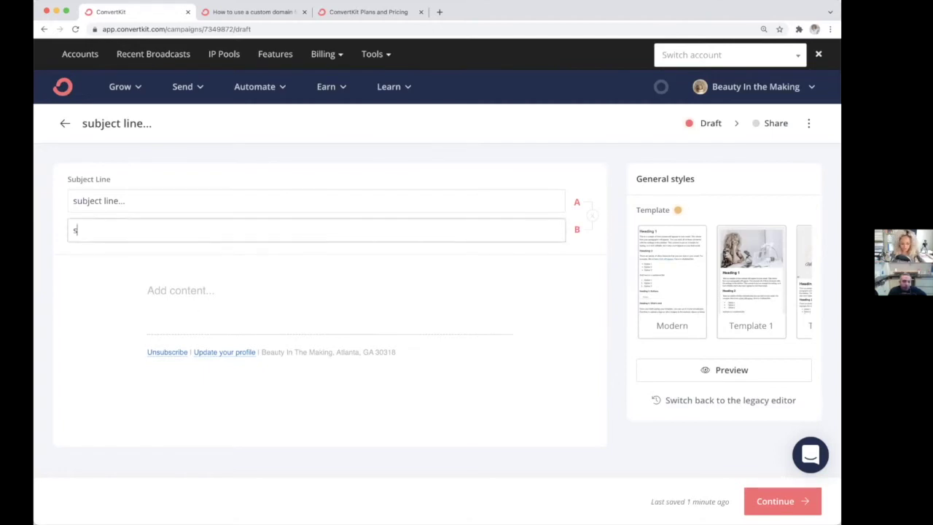
text(ubhect line...)
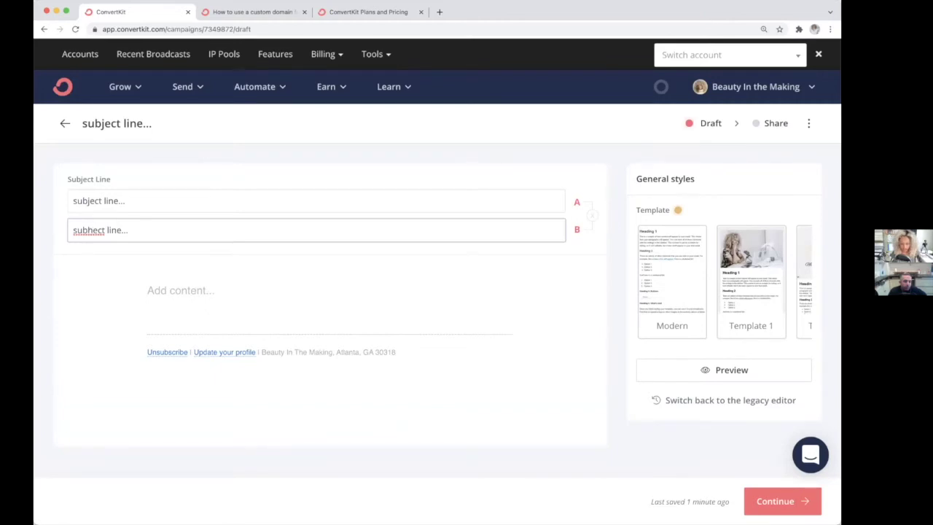
key(super+z)
Write the greeting "Hey, {{ subscriber.first_name }}!" in the email body using the subscriber first name personalization, and start a new line below it.
click(161, 290)
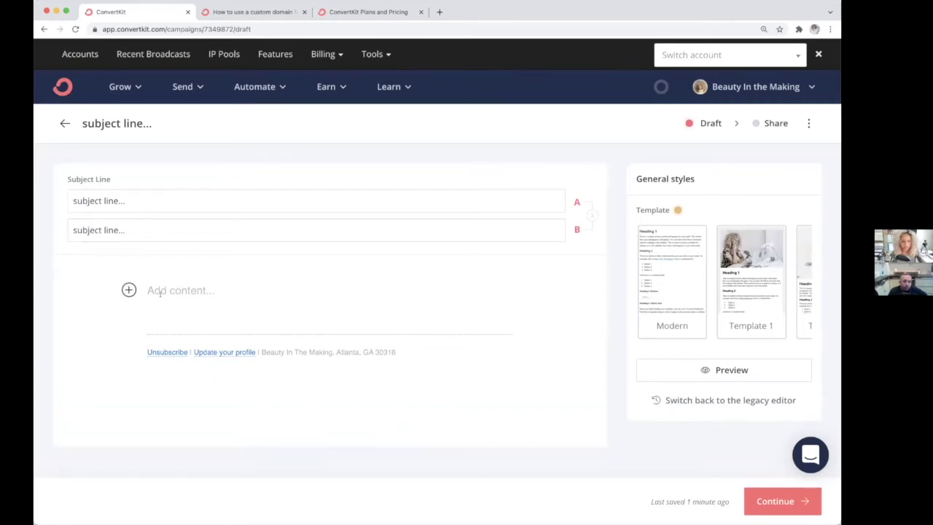
text(Hey)
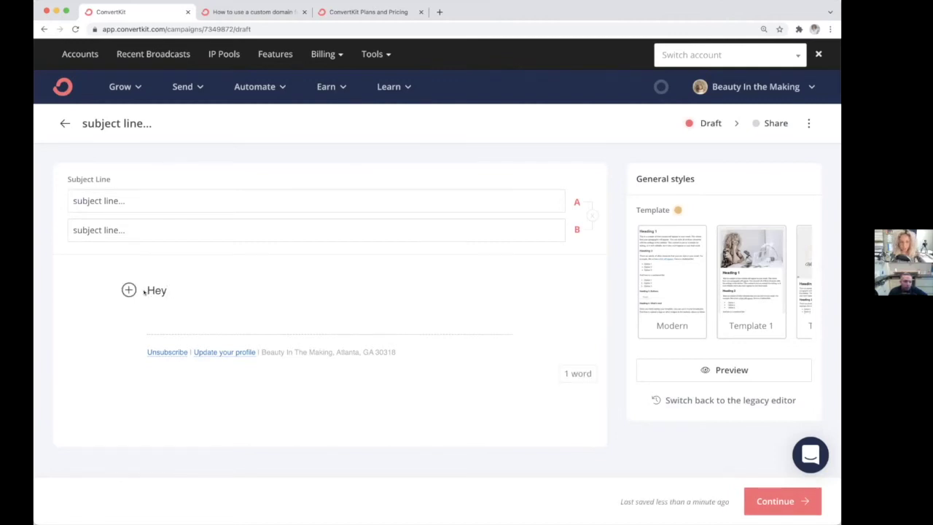
text(,)
click(129, 289)
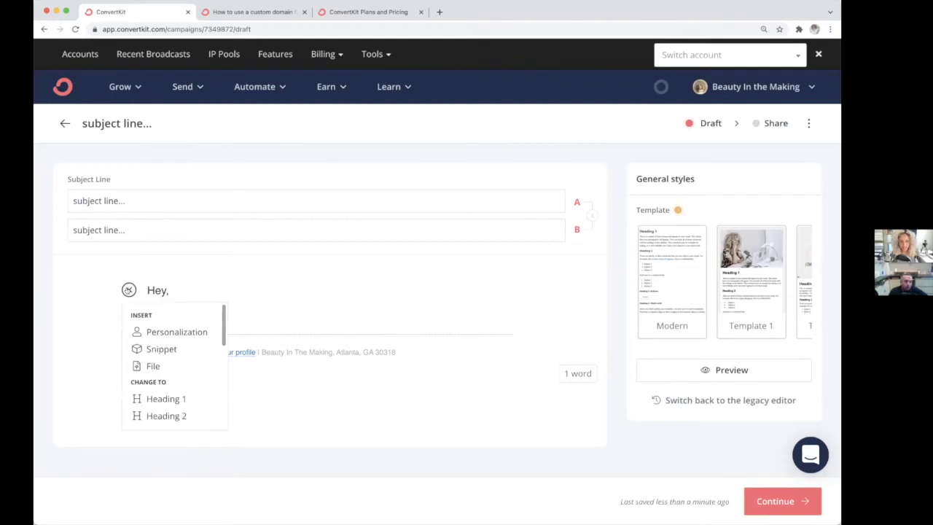
click(168, 331)
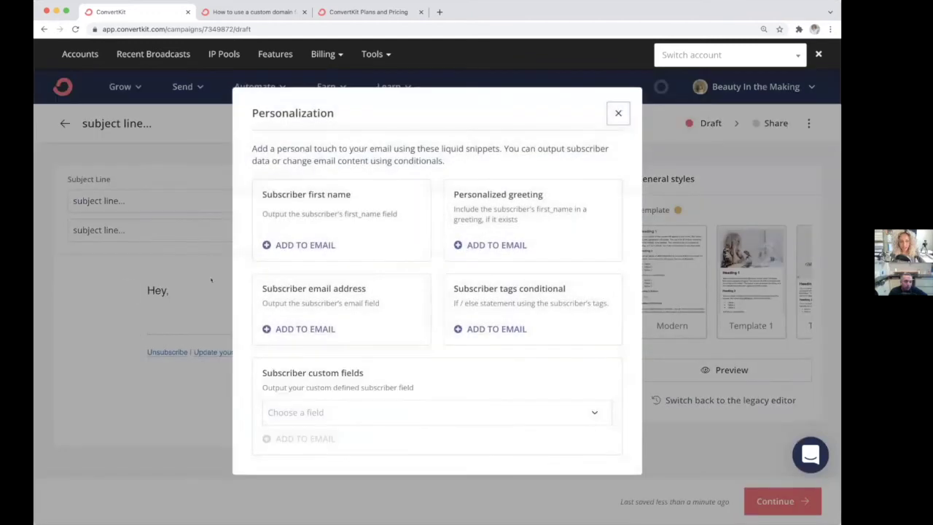
click(289, 243)
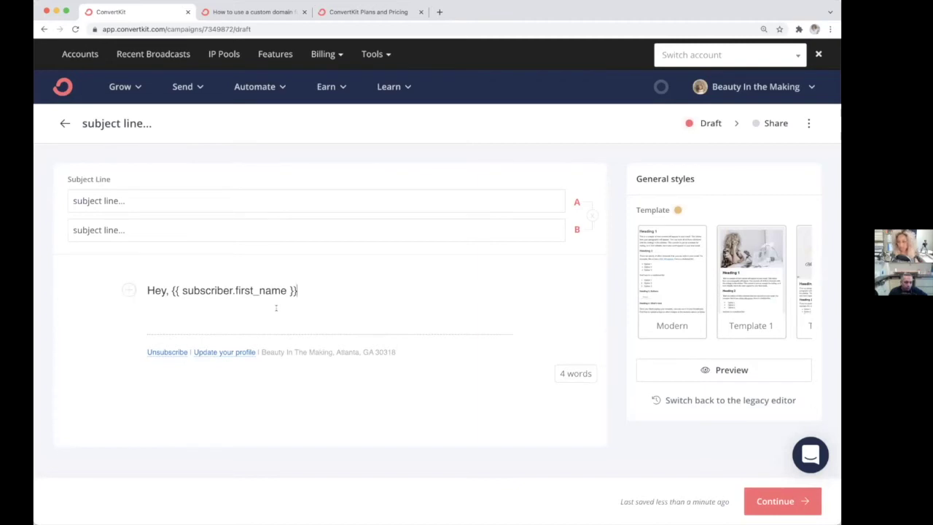
key(Return)
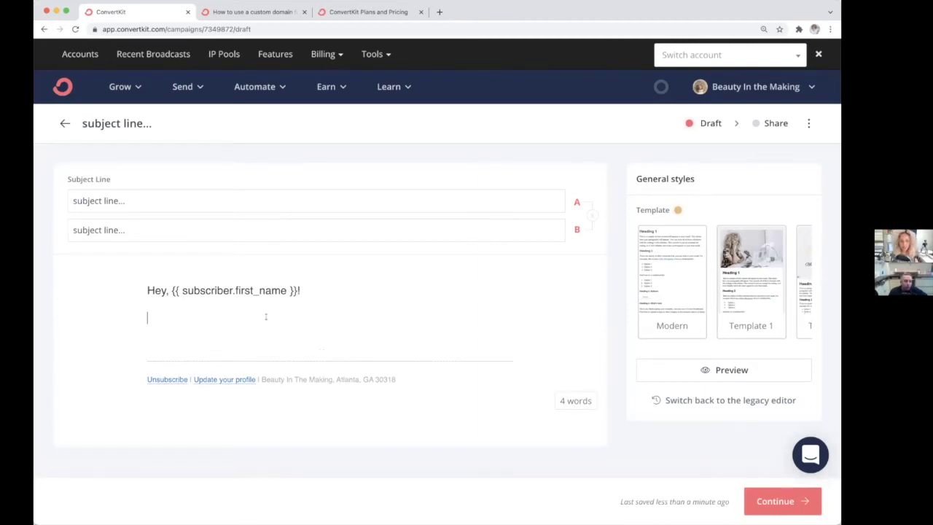
Insert a video block on the empty line below the greeting.
click(128, 316)
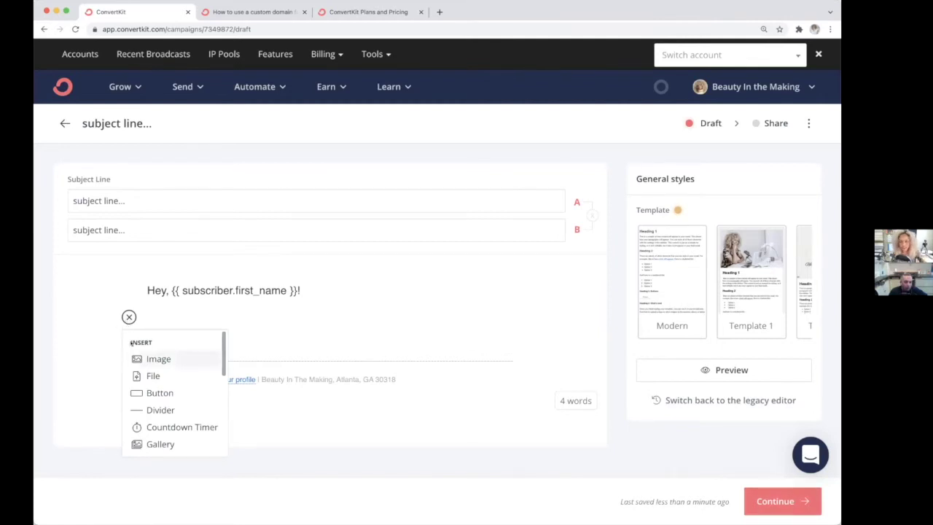
scroll(134, 364, down, 1)
scroll(134, 365, down, 3)
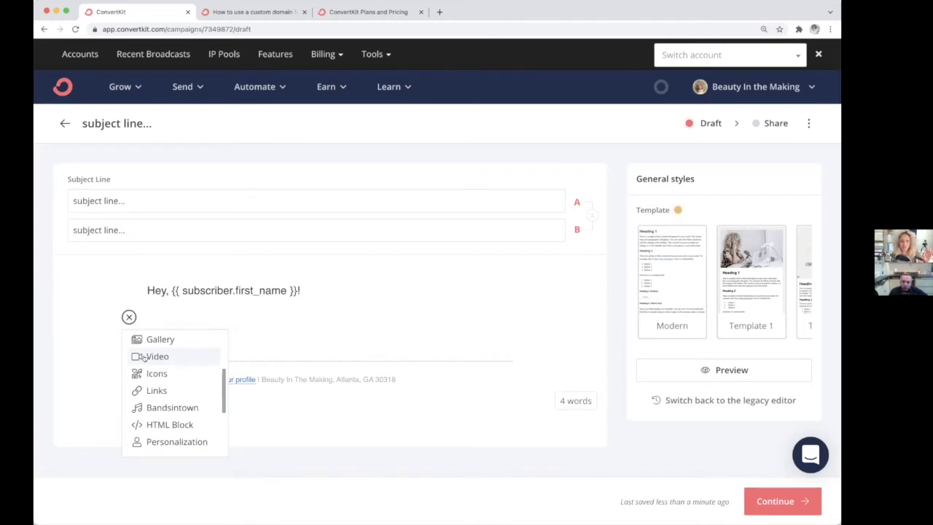
click(153, 356)
scroll(234, 386, down, 3)
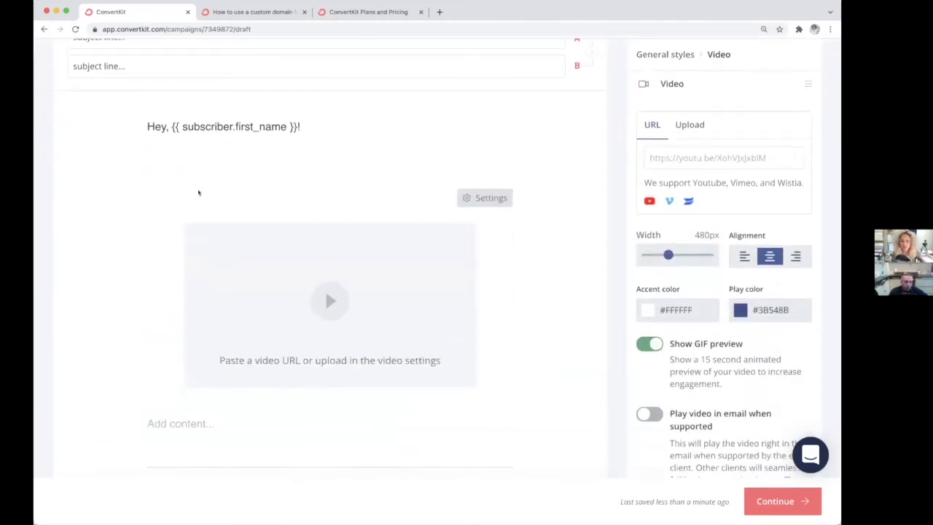
Insert a countdown timer between the greeting and the video block, and give it the circular ring style.
click(129, 153)
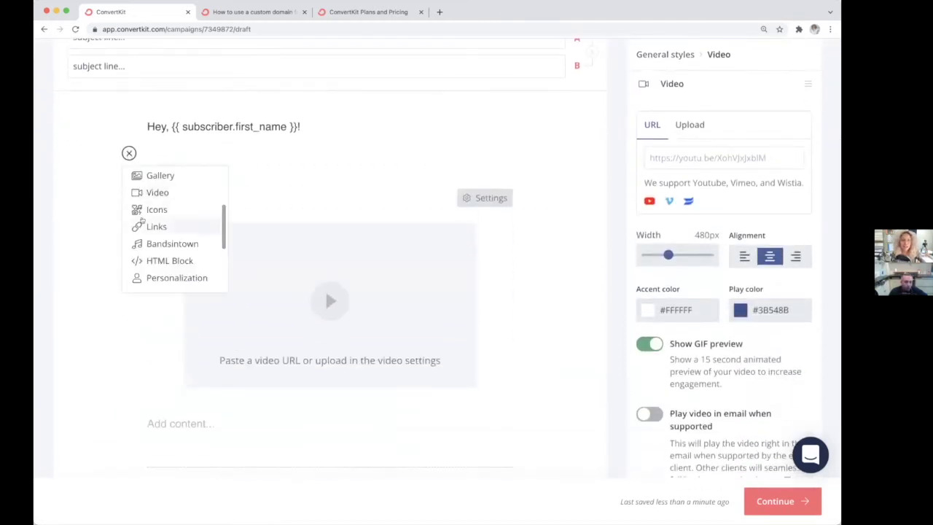
scroll(167, 218, up, 2)
click(148, 219)
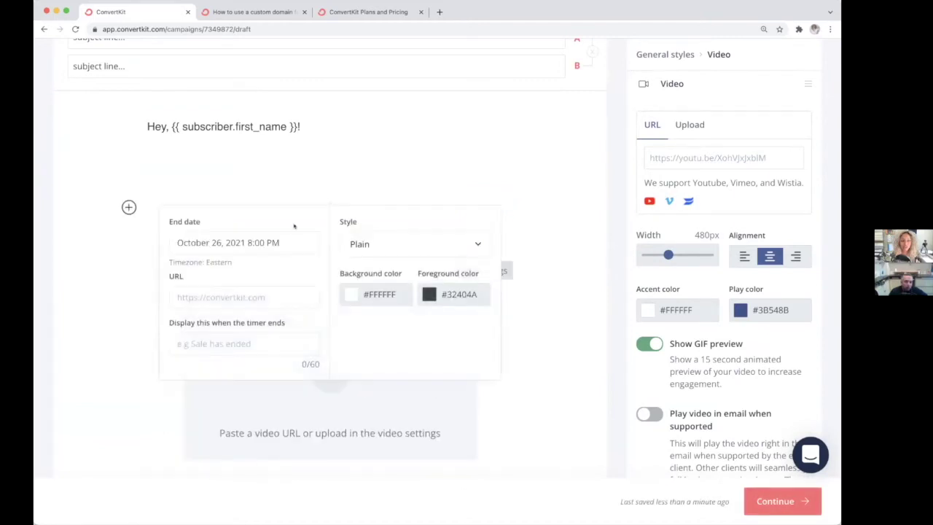
click(415, 245)
click(383, 321)
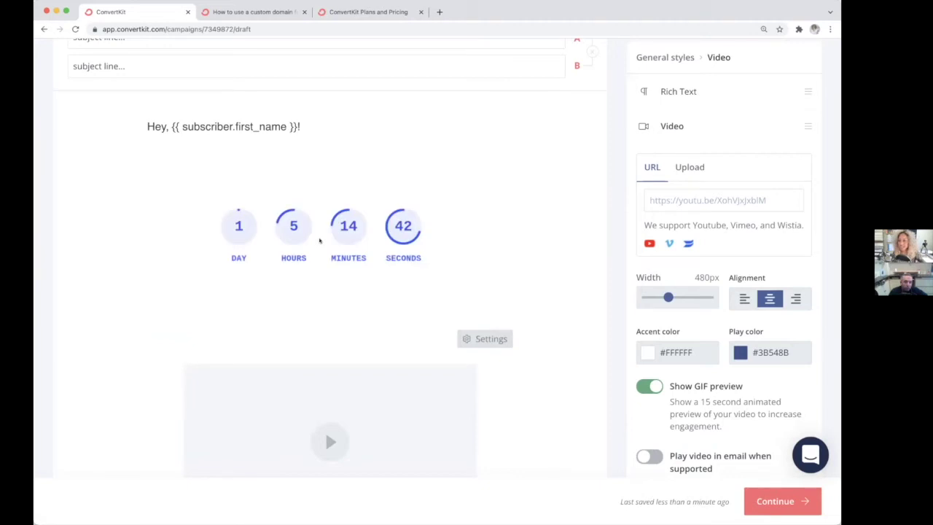
Review the email content and examine the personalization options available for the greeting line, adding none.
scroll(318, 241, down, 5)
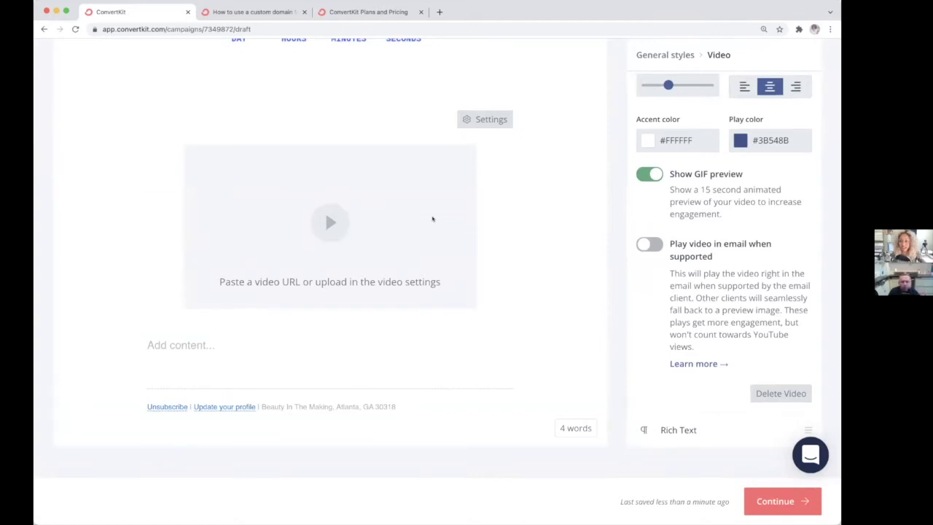
scroll(430, 218, up, 2)
scroll(428, 216, up, 1)
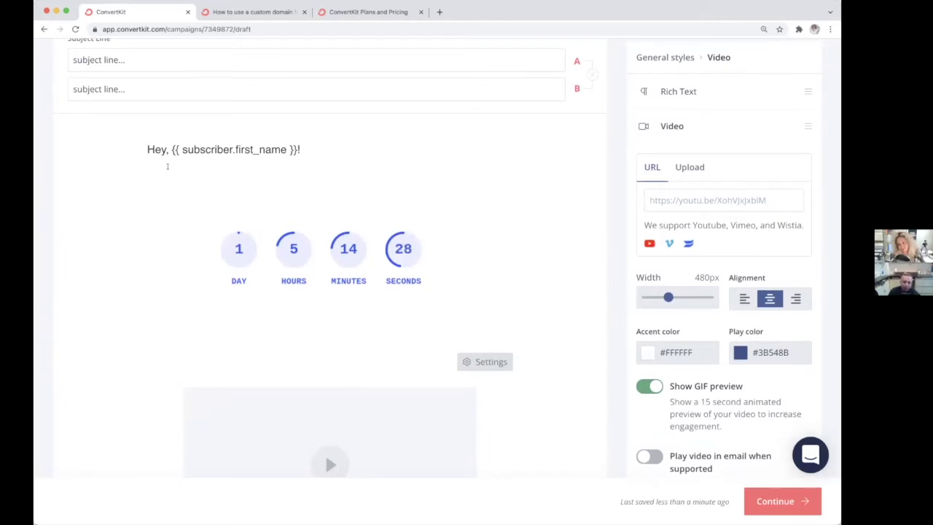
mouse_move(159, 146)
click(128, 149)
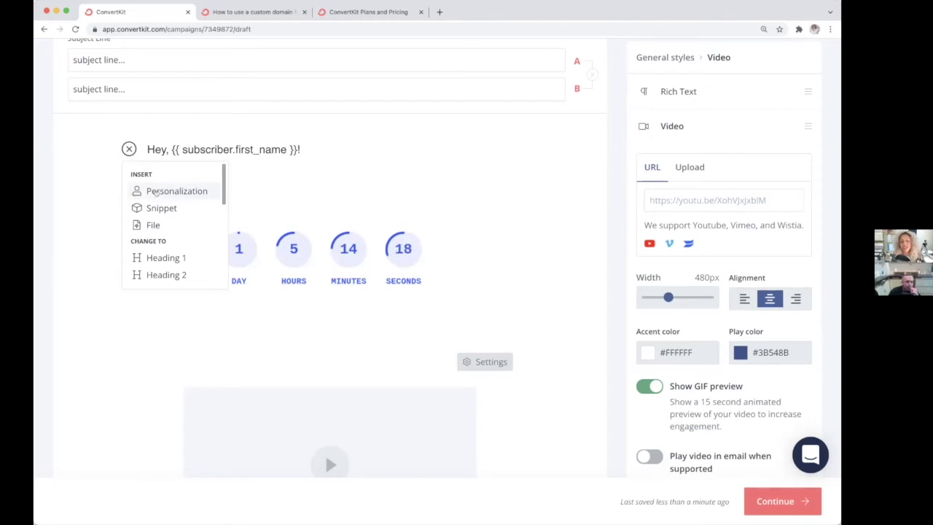
click(143, 191)
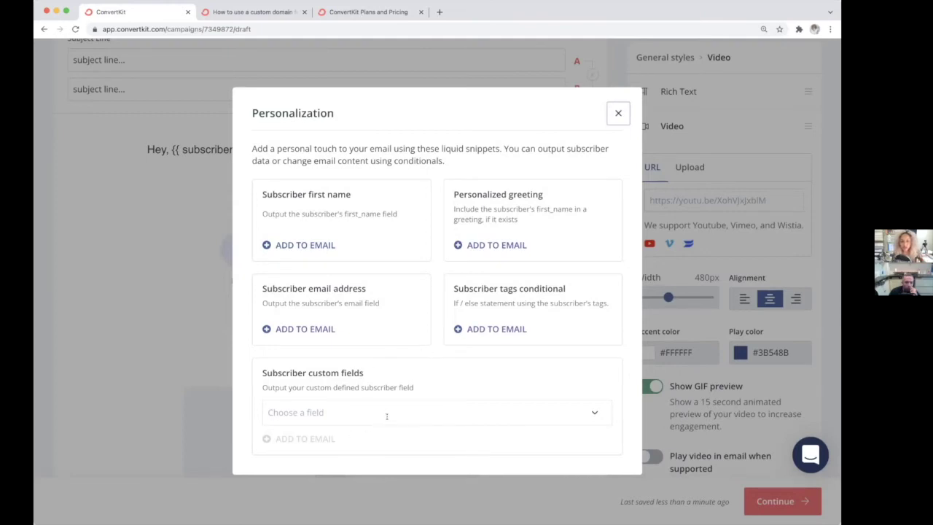
click(618, 113)
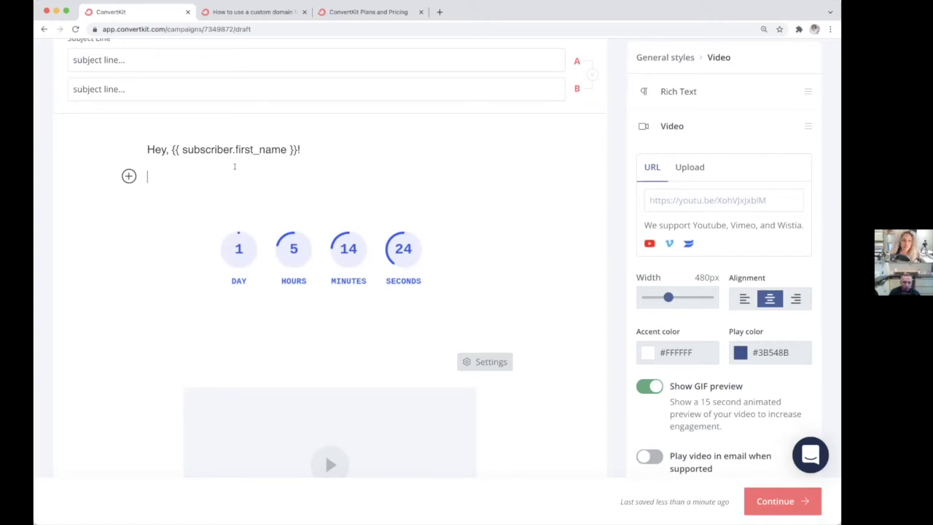
Continue to the broadcast's sharing settings and remove the All Subscribers recipient filter.
scroll(395, 223, down, 3)
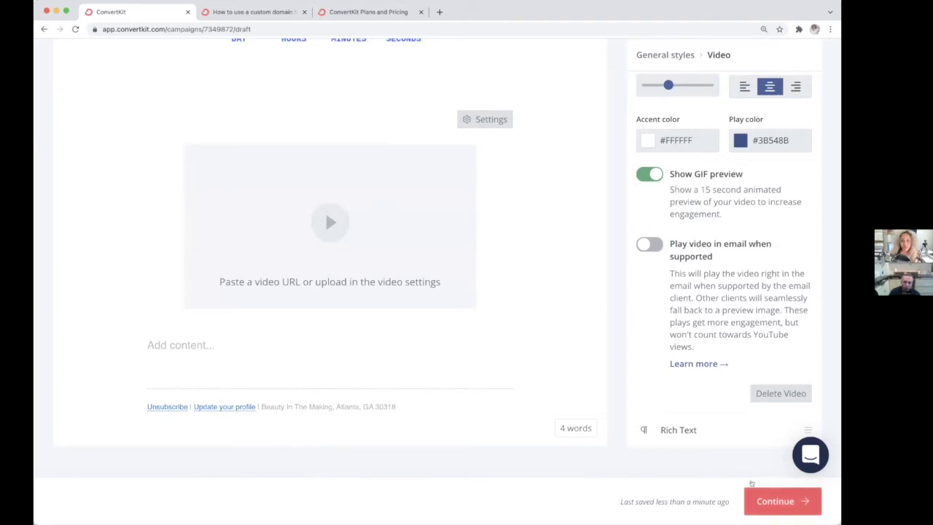
click(773, 503)
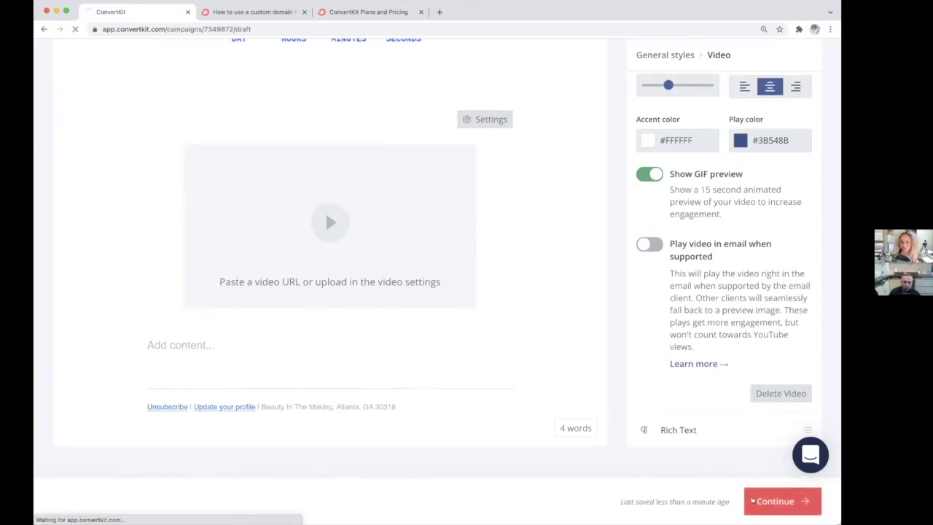
scroll(466, 211, down, 3)
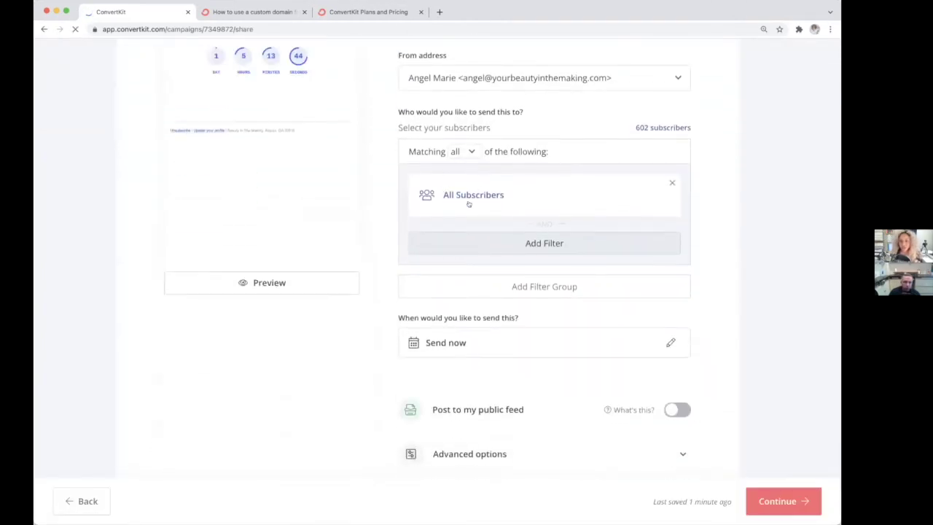
click(672, 182)
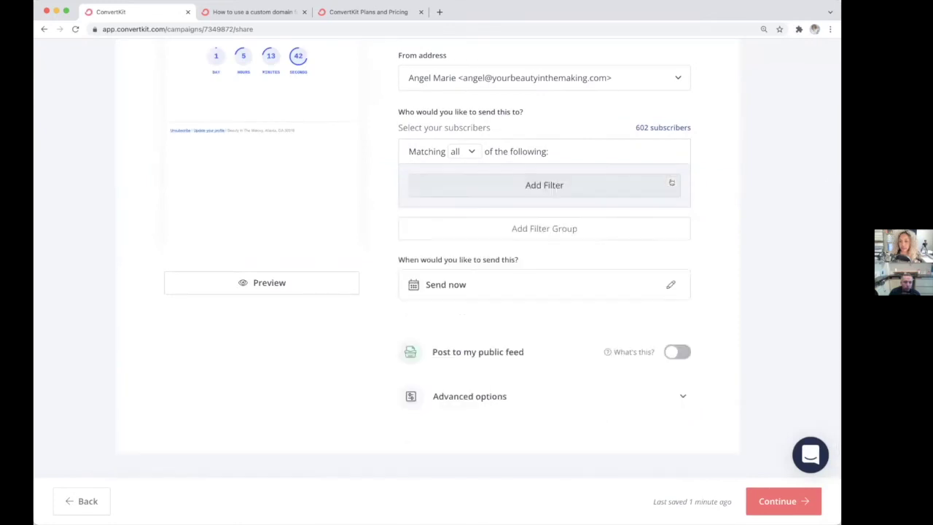
Examine the Subscribed to filter's source types and add a recipient filter for All subscribers.
click(581, 192)
click(564, 194)
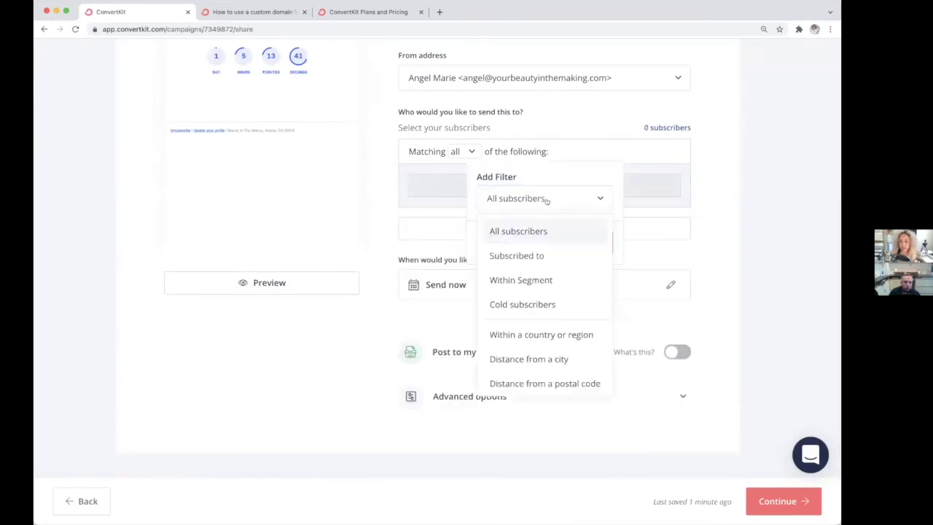
click(523, 257)
click(532, 267)
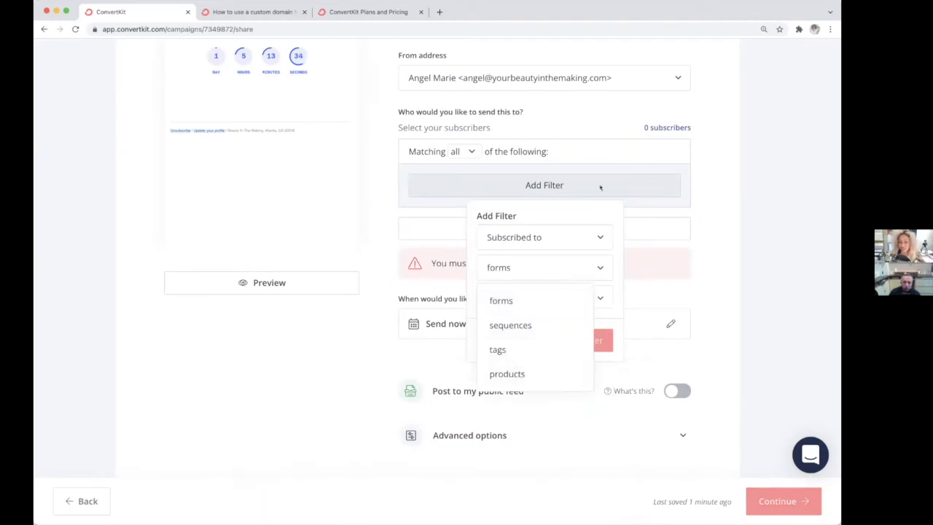
click(543, 245)
click(518, 270)
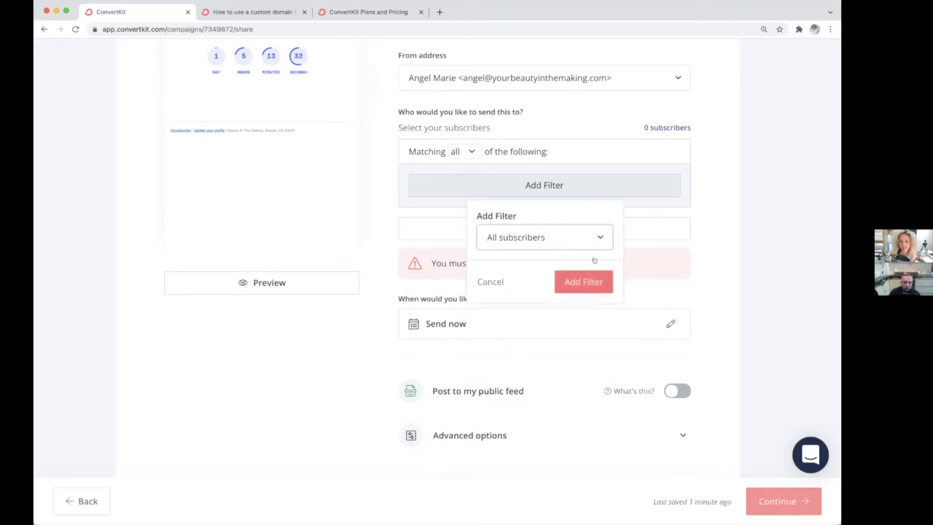
click(583, 281)
Schedule the broadcast to send on October 28, 2021 at 02:46 PM EDT instead of immediately.
scroll(519, 273, down, 3)
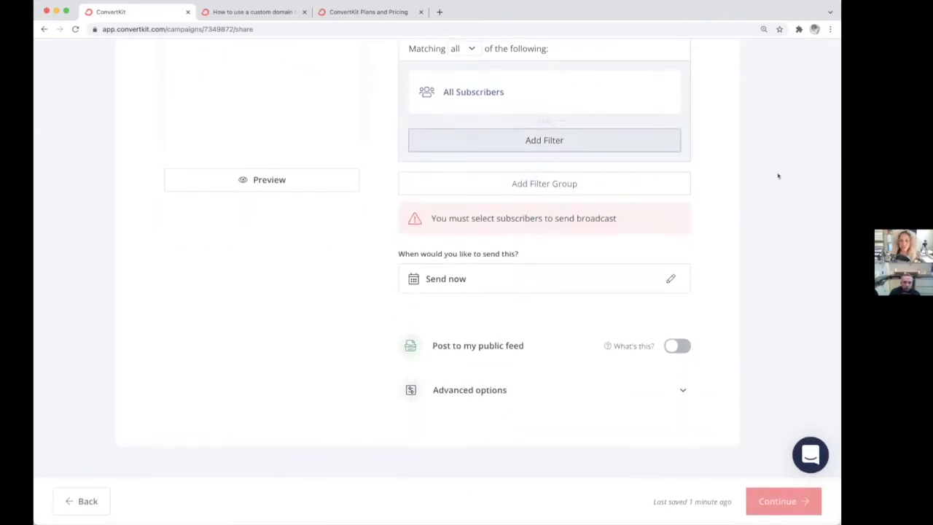
click(670, 280)
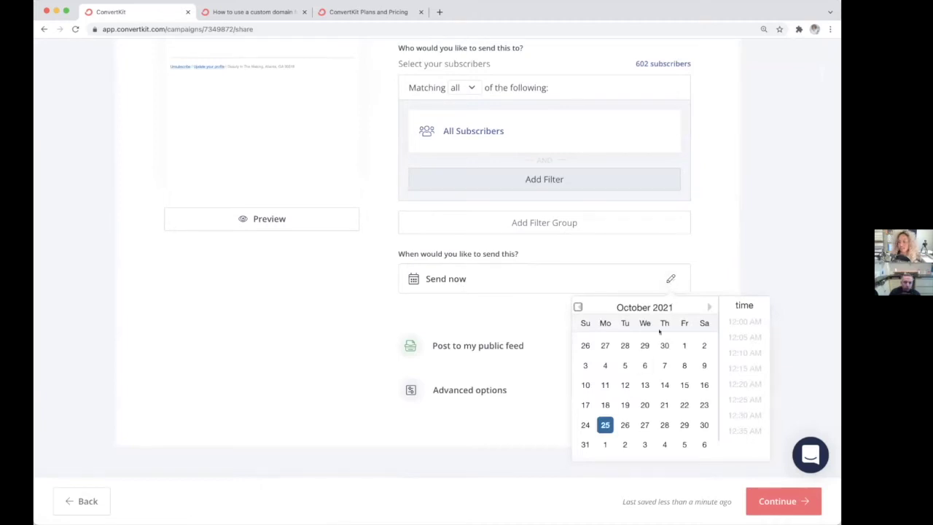
click(664, 425)
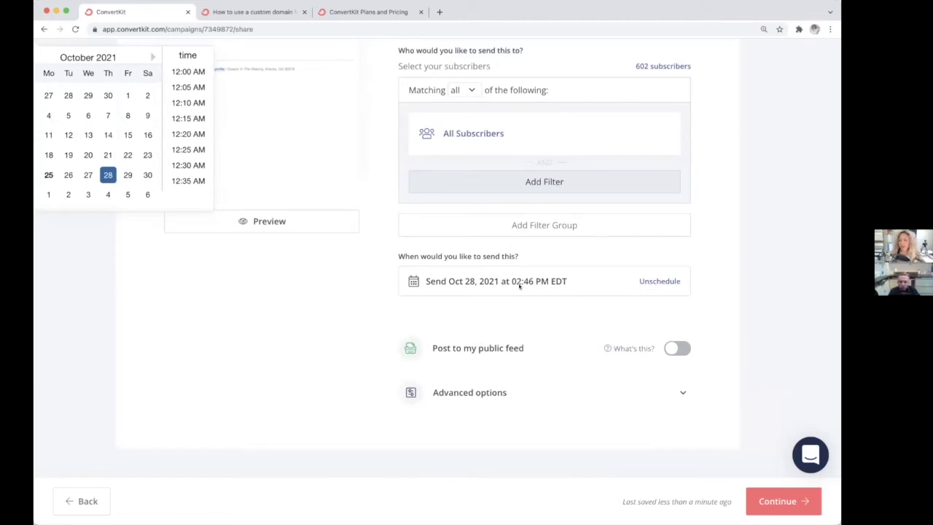
click(519, 310)
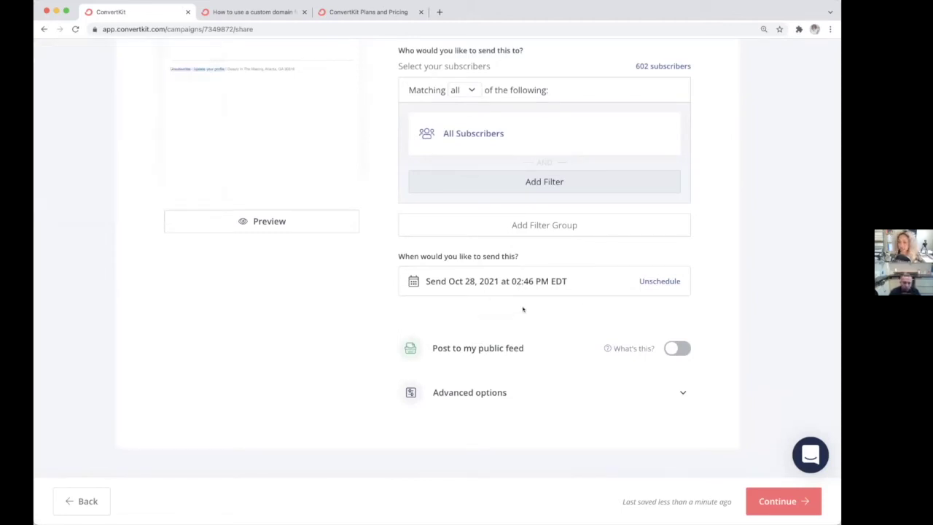
Expand the broadcast's advanced options and examine the Preview Text and Internal note fields, leaving both empty.
scroll(522, 308, down, 1)
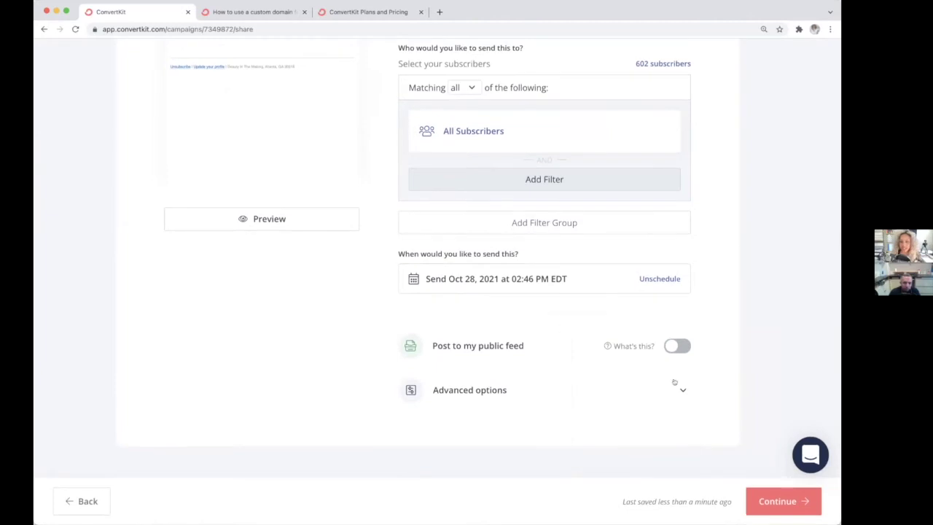
click(681, 392)
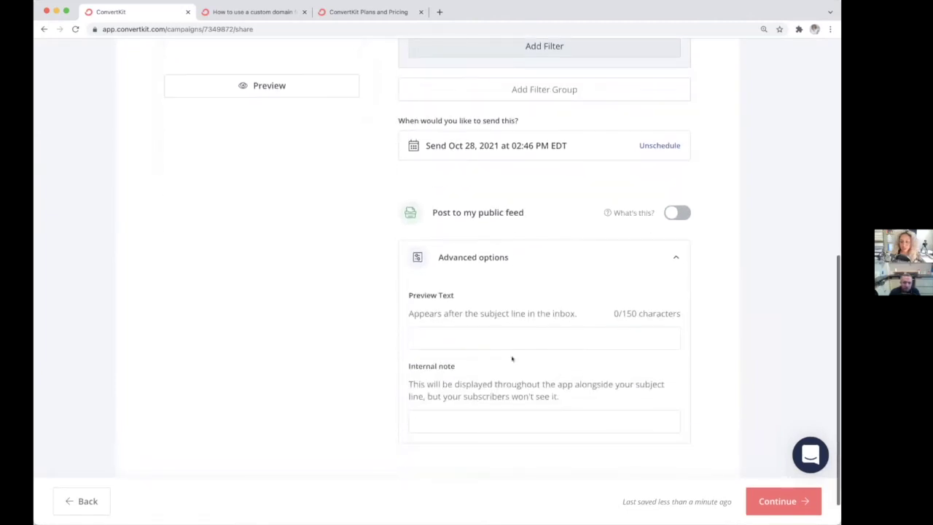
click(411, 341)
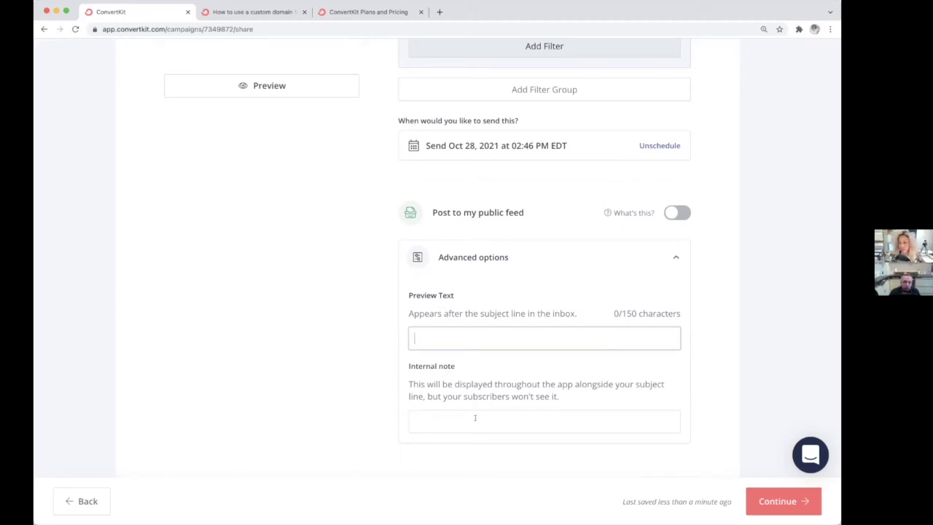
Open the final send confirmation, review its sender, recipients and broadcast preview, and close it without scheduling.
click(792, 507)
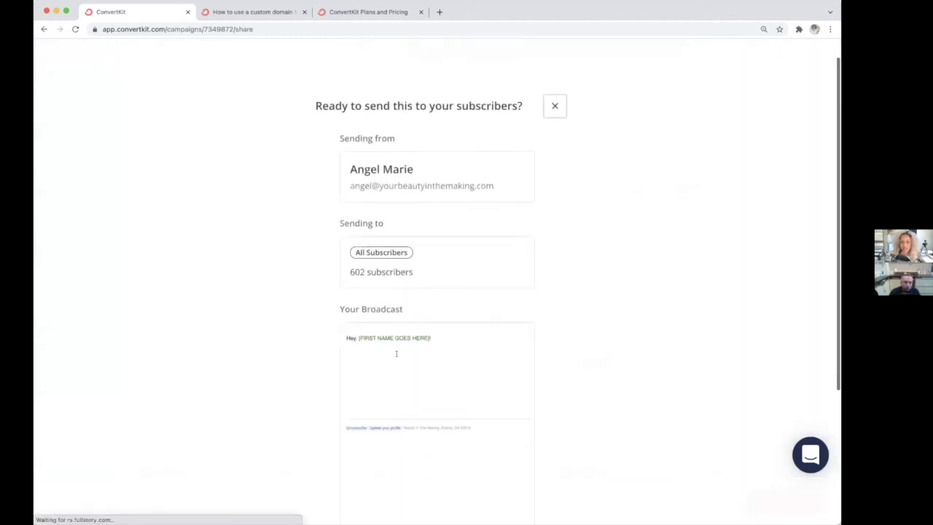
scroll(397, 354, down, 5)
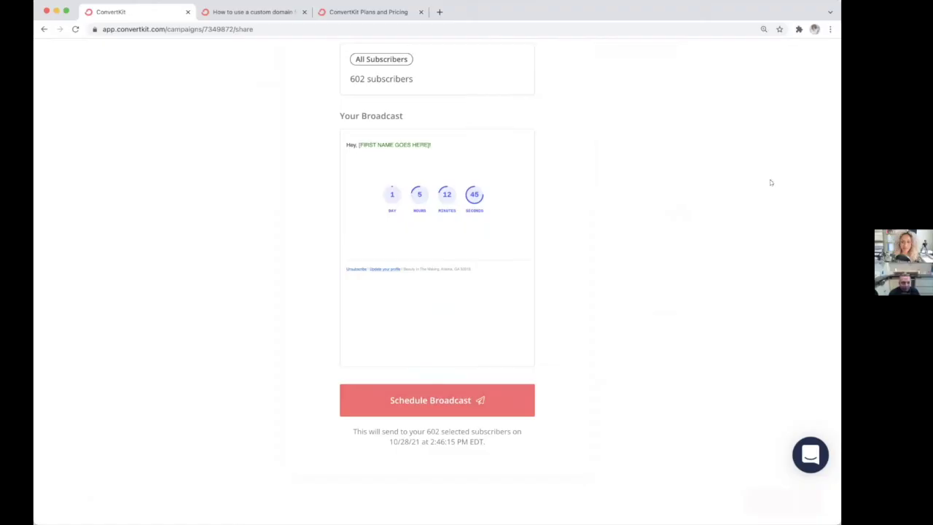
scroll(771, 183, up, 3)
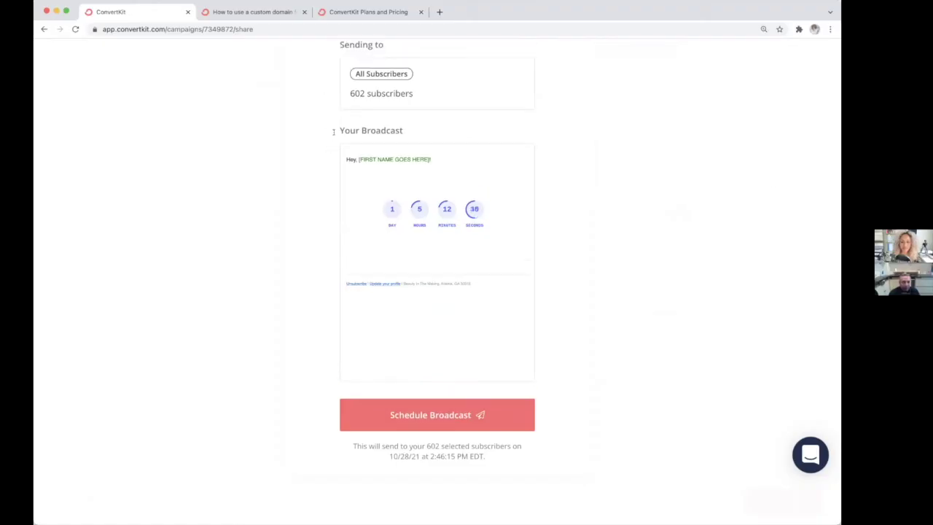
click(554, 133)
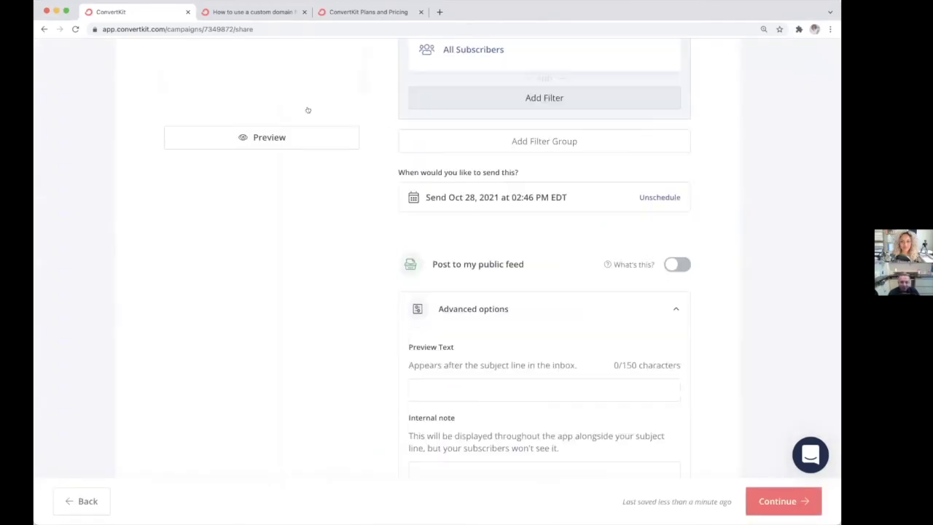
Open the report of the completed broadcast "first live Q&A is TONIGHT at 6pm EST!" and examine its engagement stats and available actions.
scroll(437, 219, up, 5)
click(183, 86)
click(206, 121)
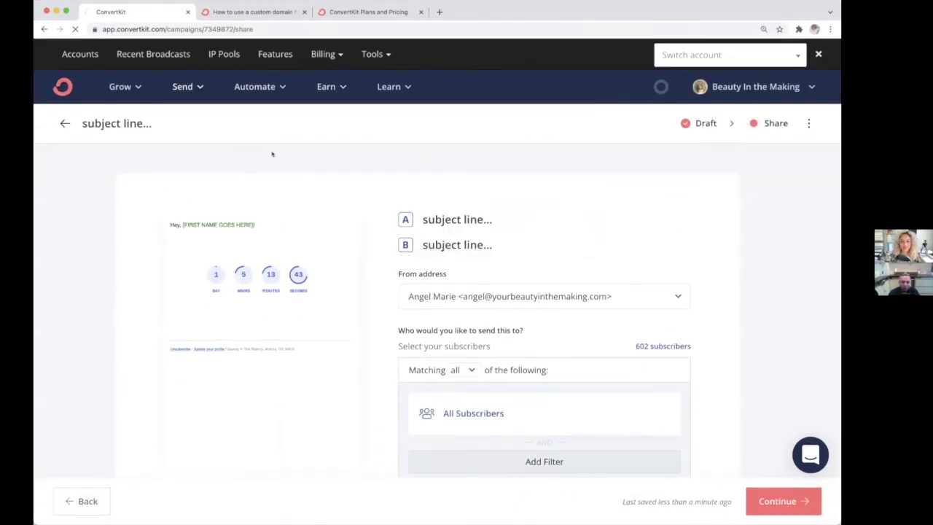
scroll(175, 148, down, 2)
scroll(174, 148, down, 1)
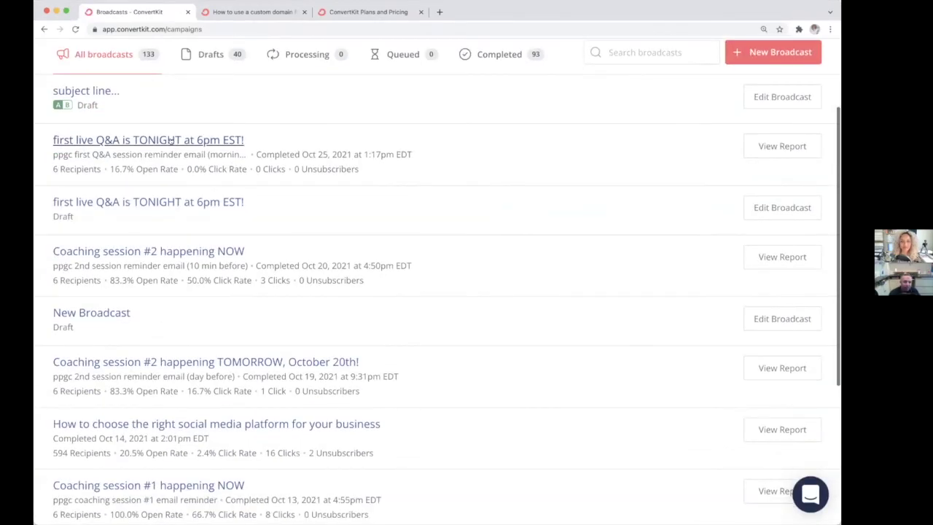
click(173, 141)
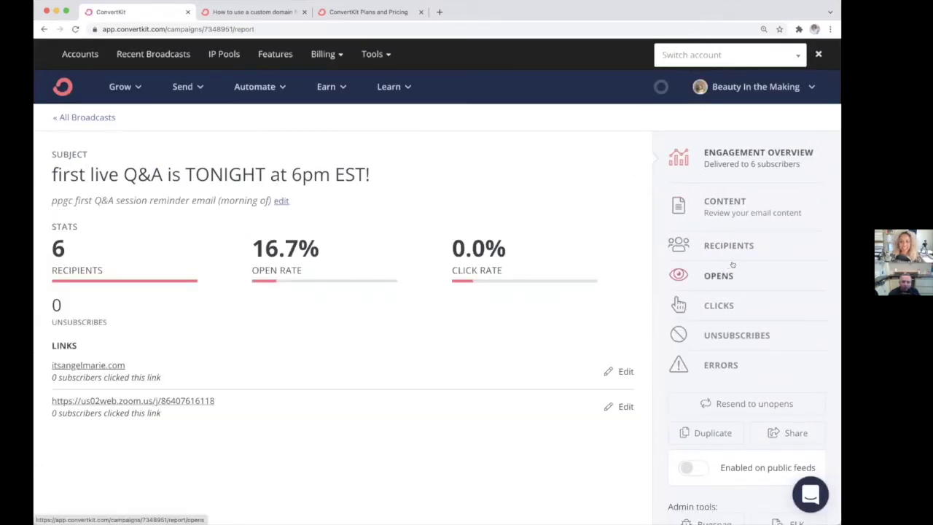
scroll(732, 265, down, 4)
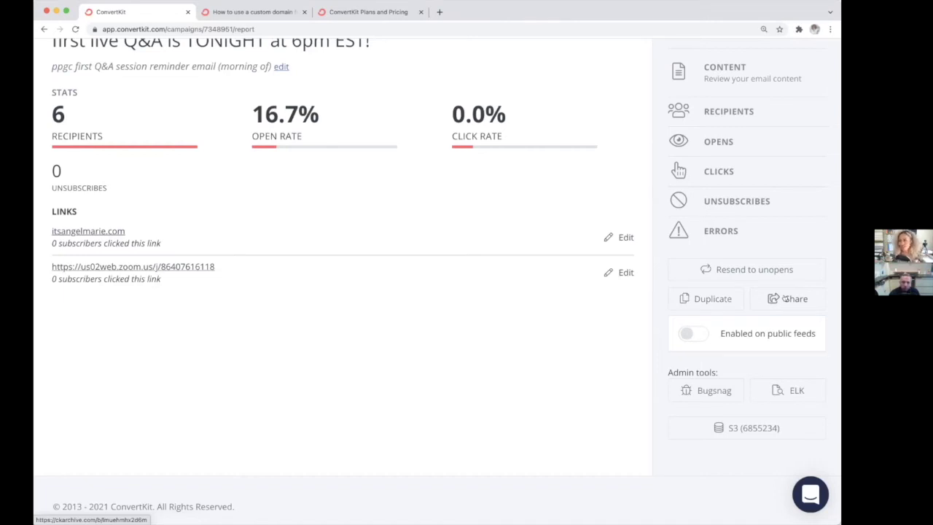
scroll(783, 294, up, 4)
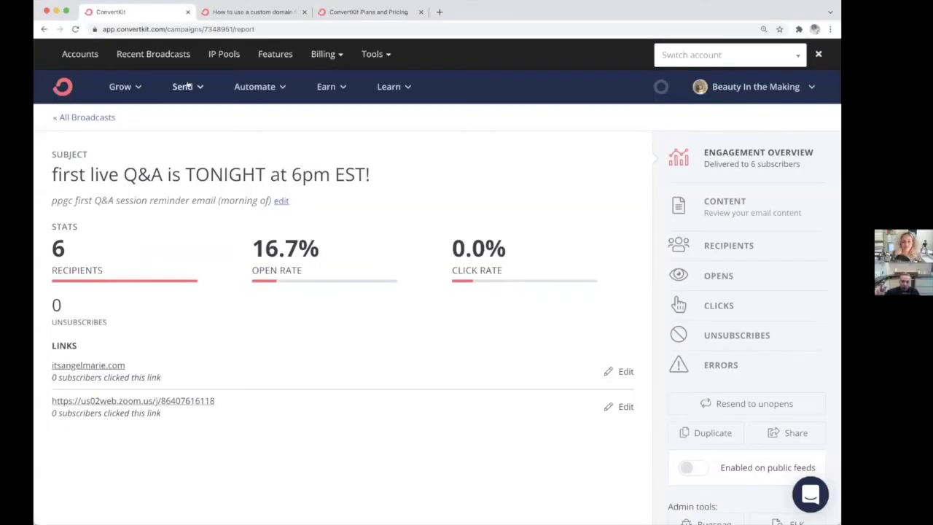
Return to the broadcasts list and reopen the "subject line..." draft for editing.
click(182, 86)
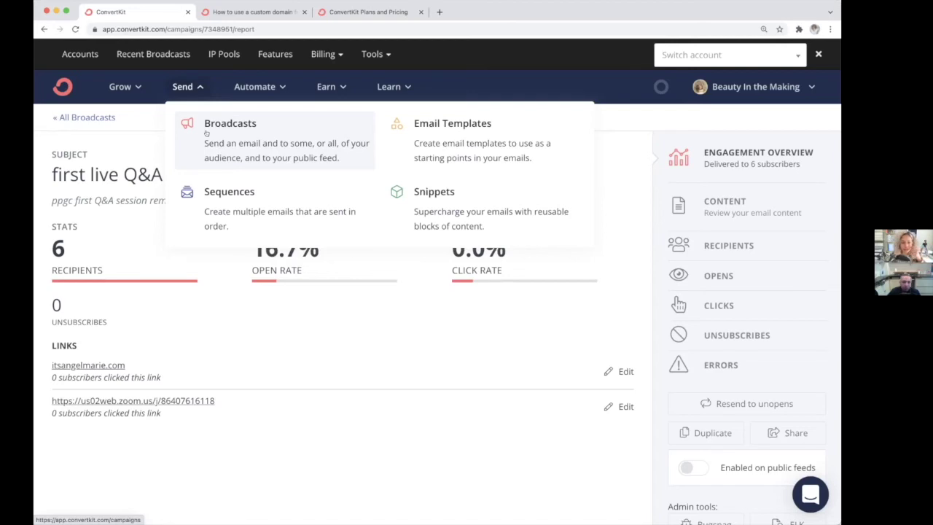
click(206, 133)
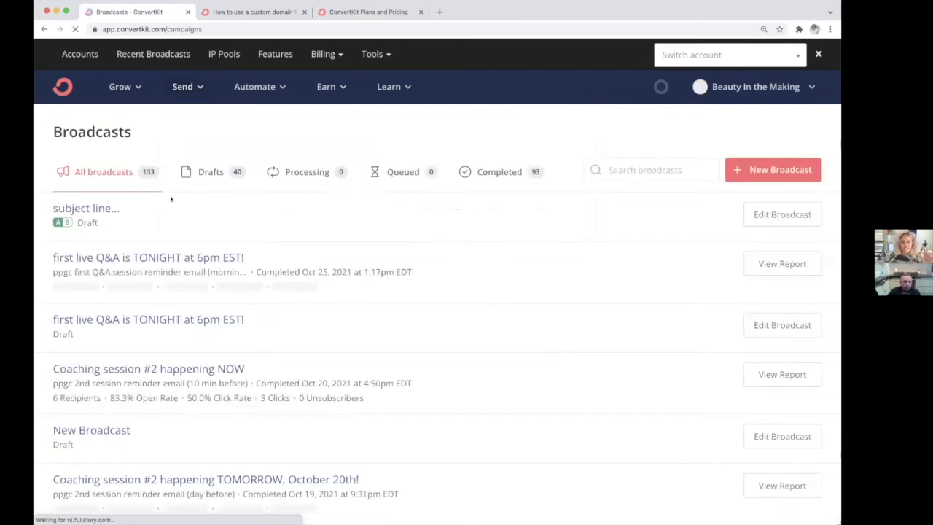
click(80, 208)
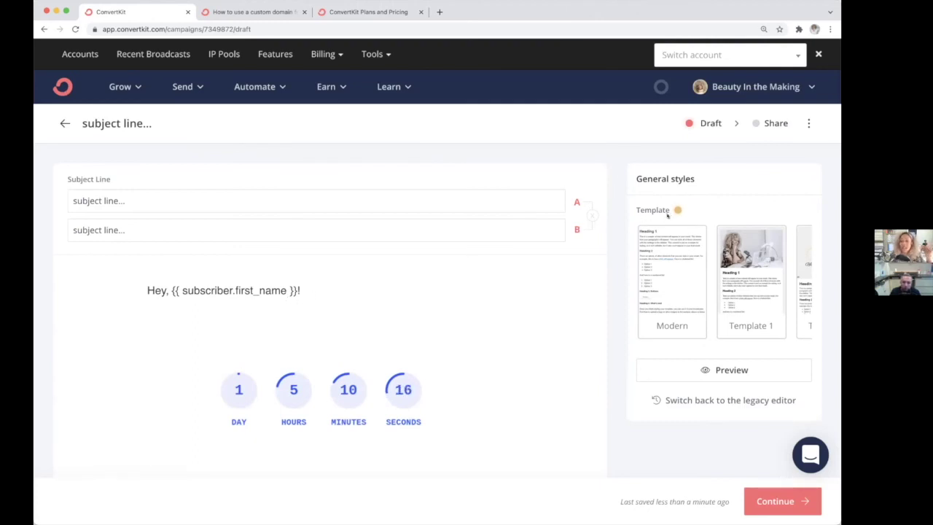
Apply the Superpath demo template to the broadcast and check the restyled email down to its footer.
scroll(727, 289, right, 10)
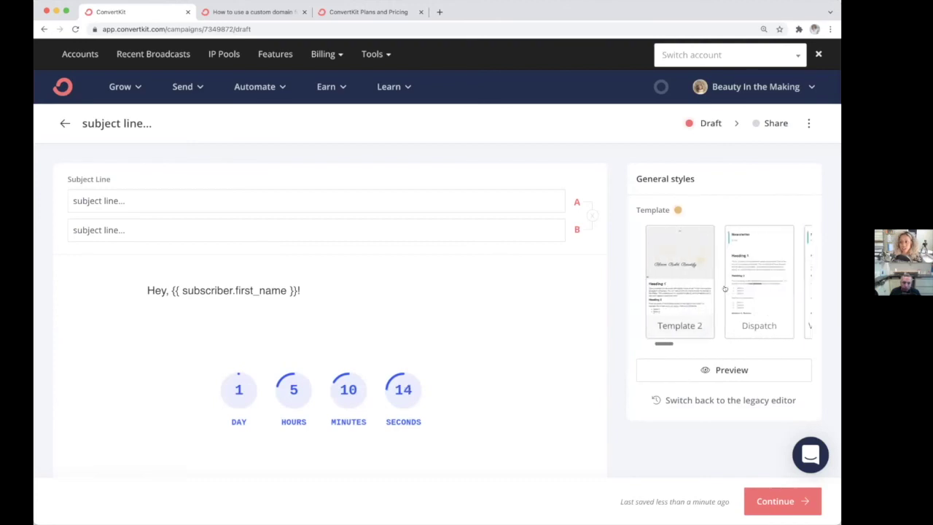
scroll(727, 289, right, 5)
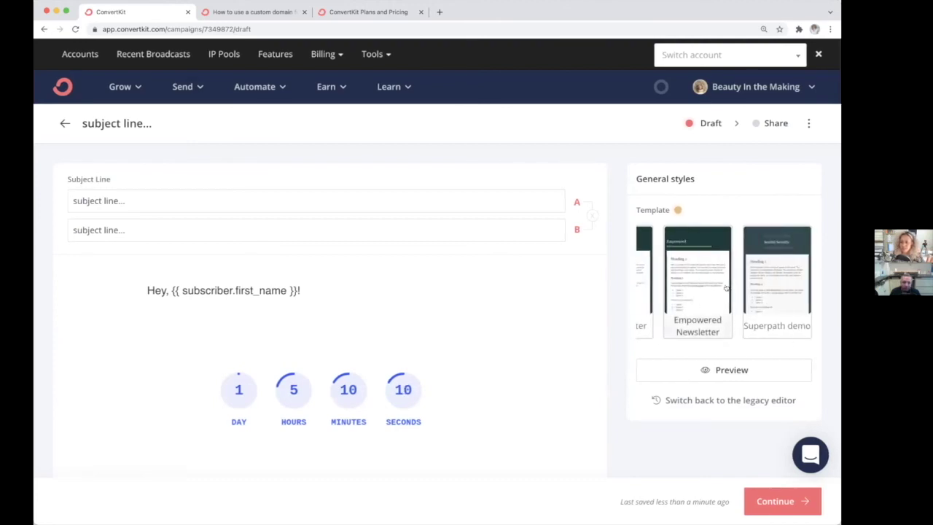
click(768, 243)
scroll(378, 341, down, 3)
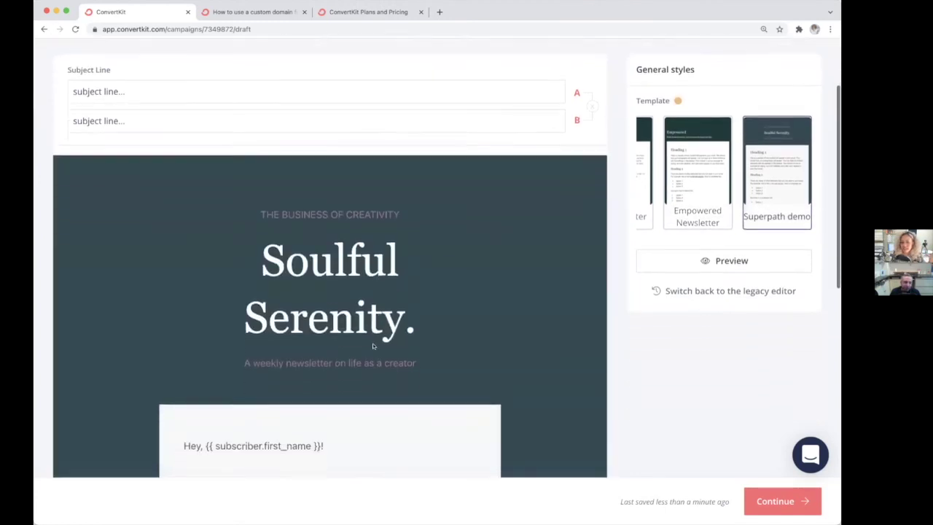
scroll(373, 346, down, 5)
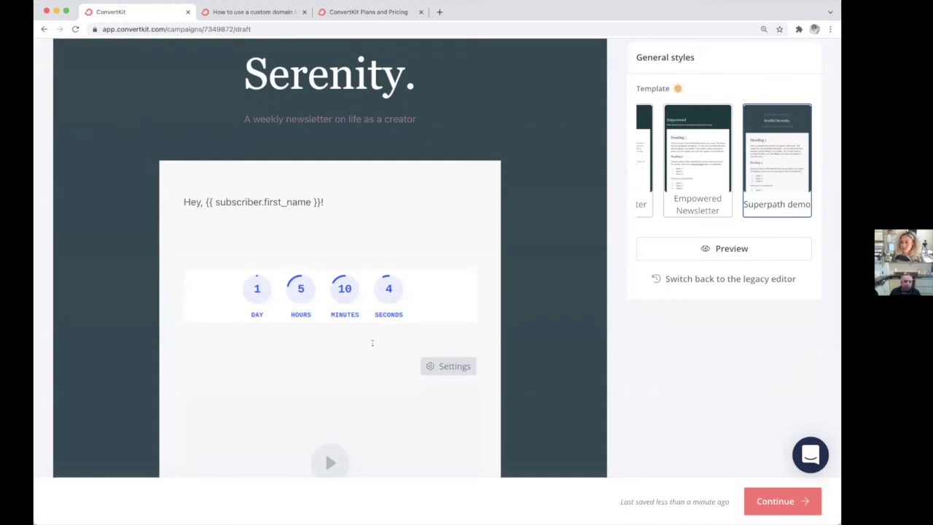
scroll(371, 343, down, 6)
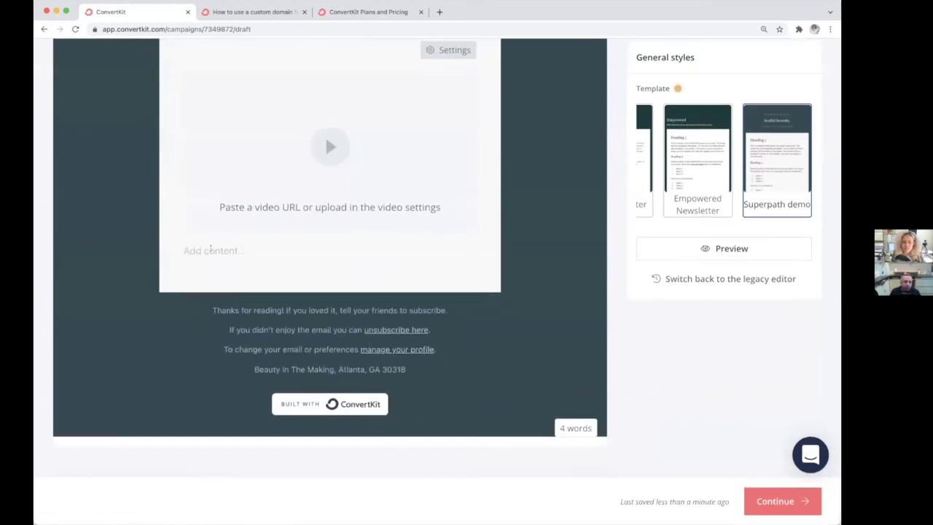
Insert the "Snippet example" snippet on the empty line below the video block.
click(210, 250)
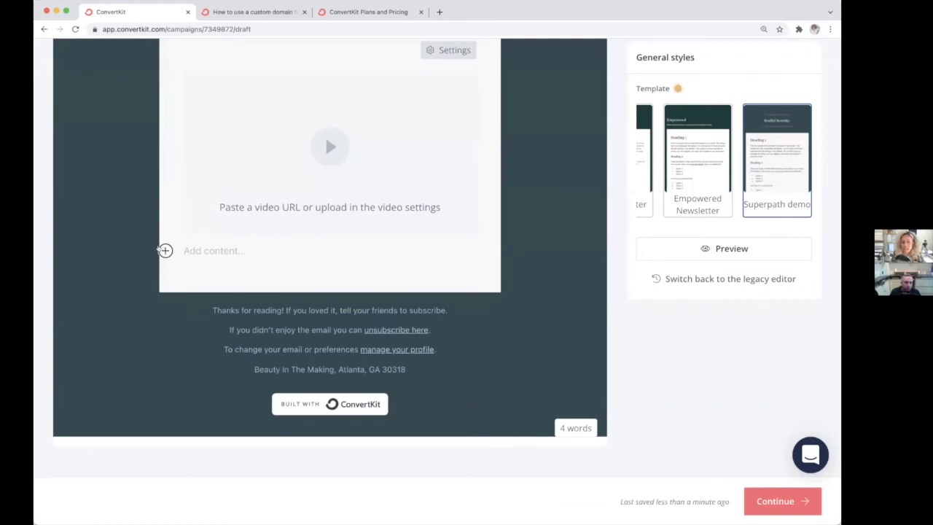
click(163, 250)
scroll(180, 305, down, 2)
scroll(178, 302, down, 3)
click(179, 289)
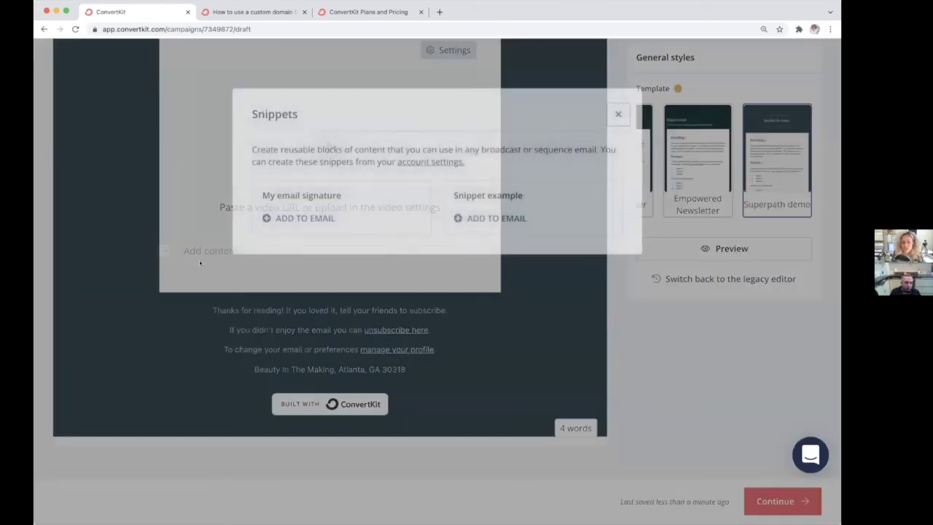
click(510, 217)
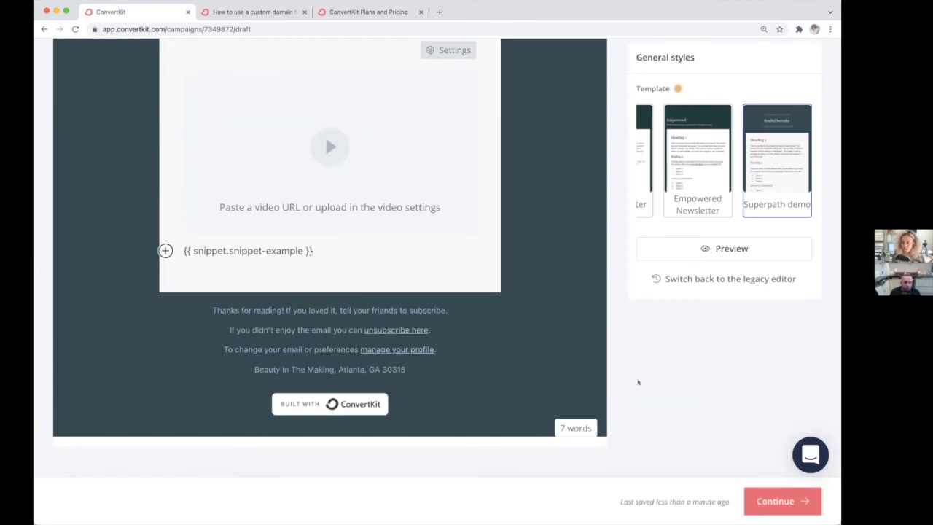
Preview the email to check how the template, countdown timer and snippet render, and close the preview.
scroll(691, 375, up, 10)
click(694, 374)
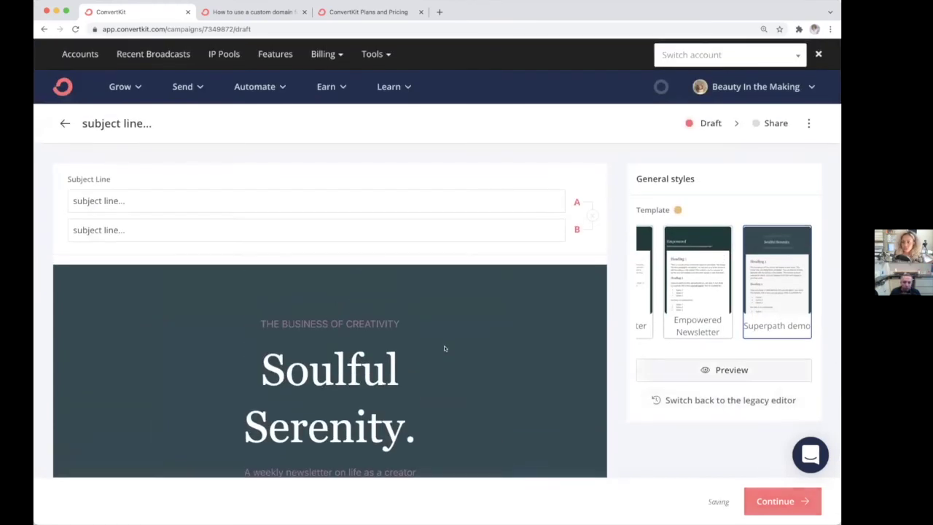
scroll(229, 331, down, 5)
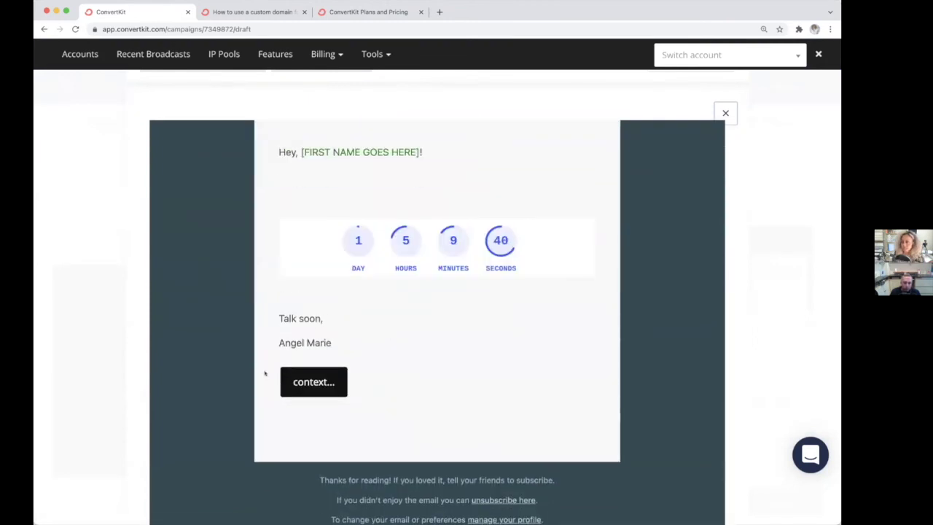
scroll(335, 363, up, 5)
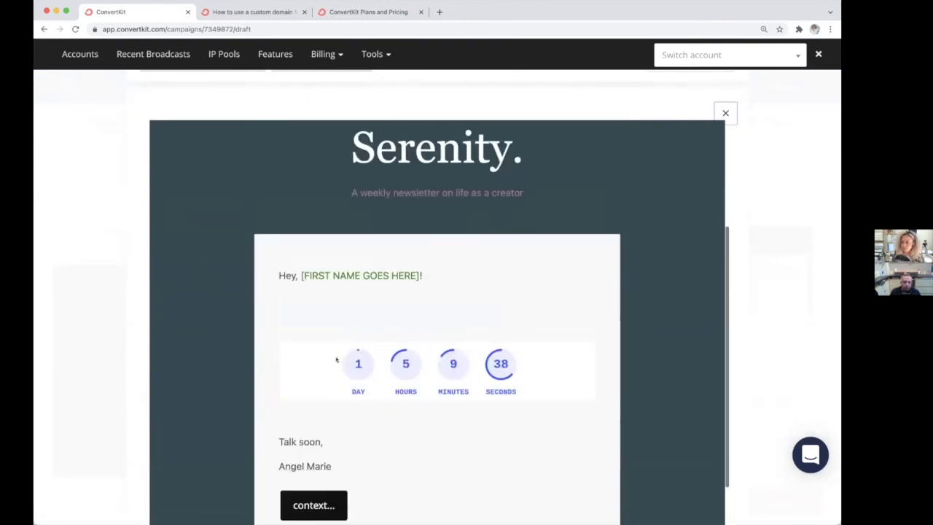
click(725, 115)
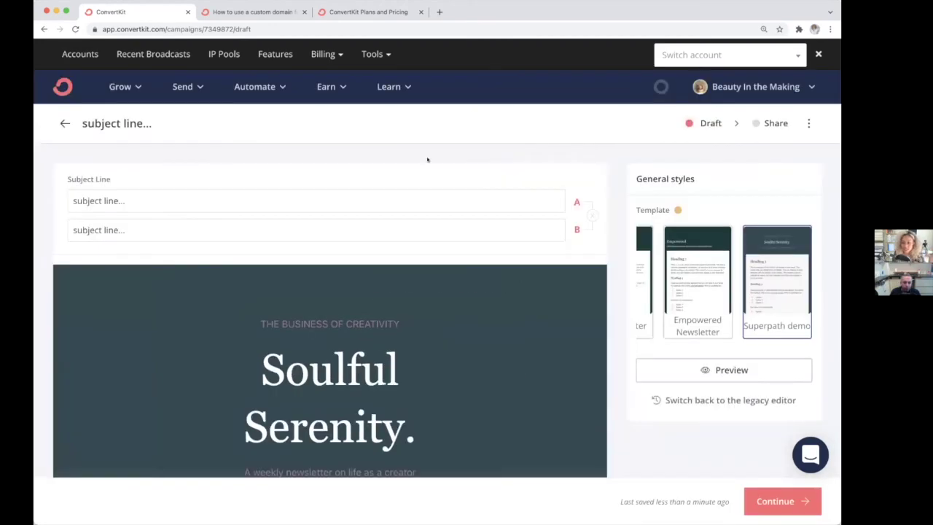